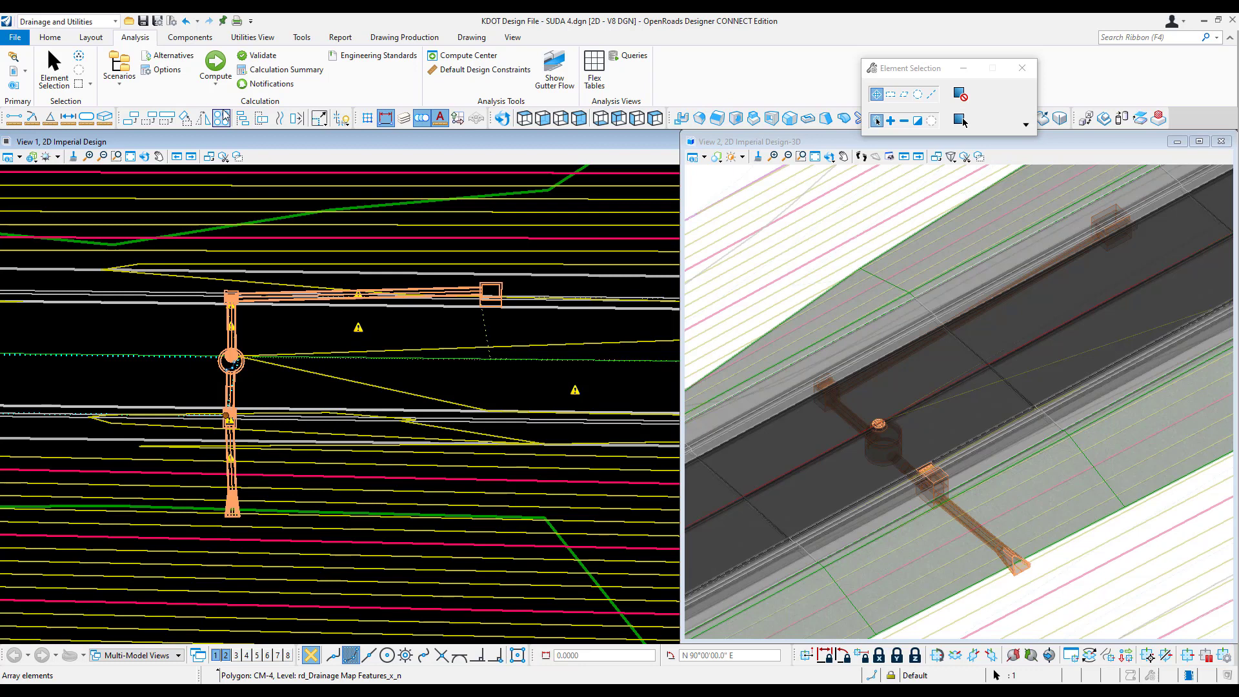
Compute the 10 YR Base Analysis scenario and review the Calculation Summary's convergence result.
{"action": "left_click", "coordinate": [215, 67]}
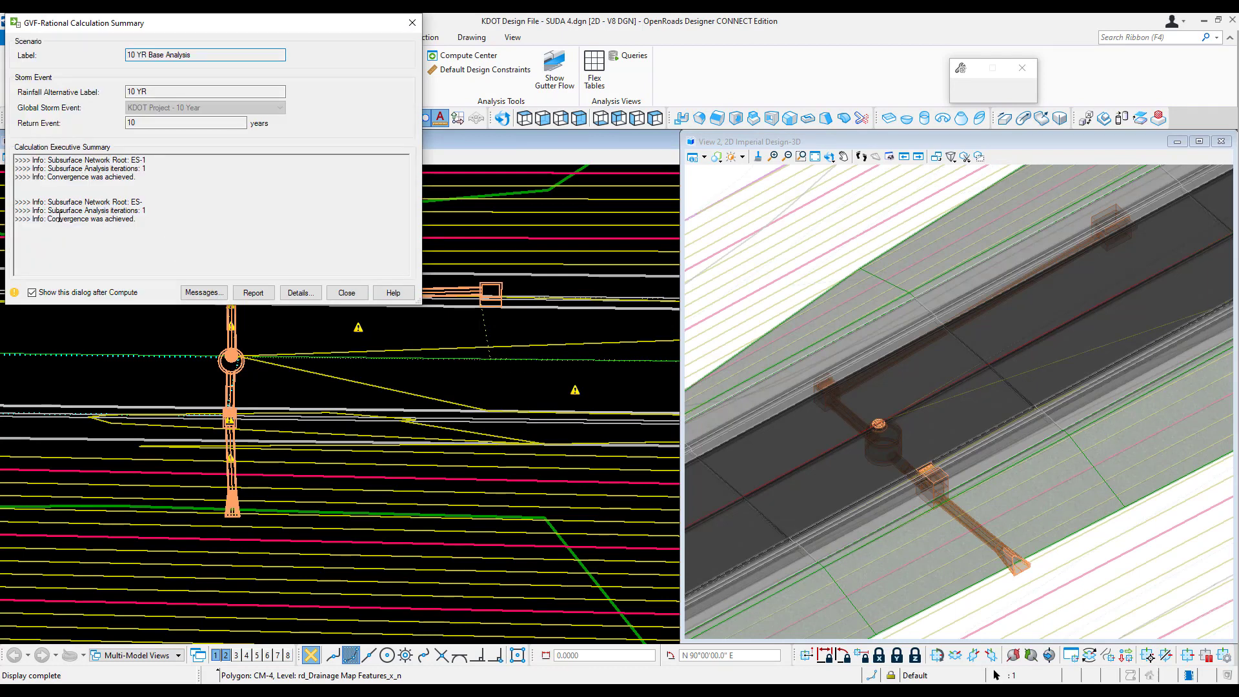
{"action": "left_click_drag", "start_coordinate": [48, 218], "coordinate": [141, 231]}
{"action": "left_click", "coordinate": [141, 231]}
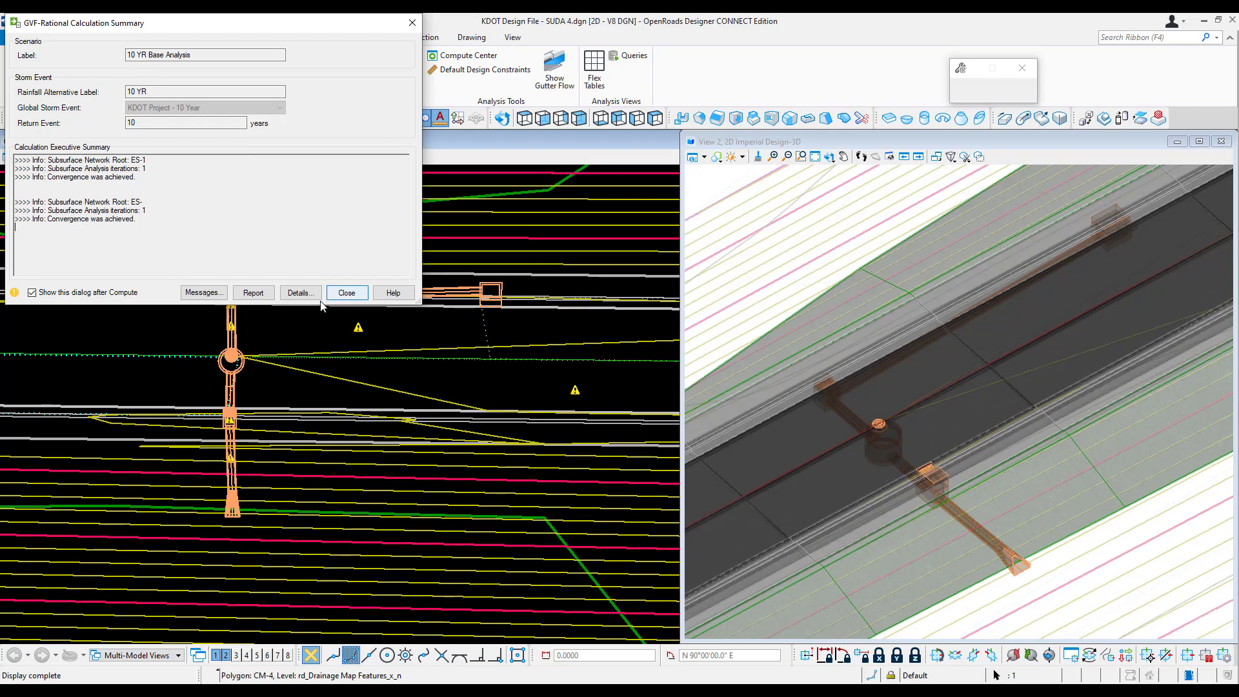
View the detailed calculation warning messages over the drawing, then close the list.
{"action": "left_click", "coordinate": [206, 293]}
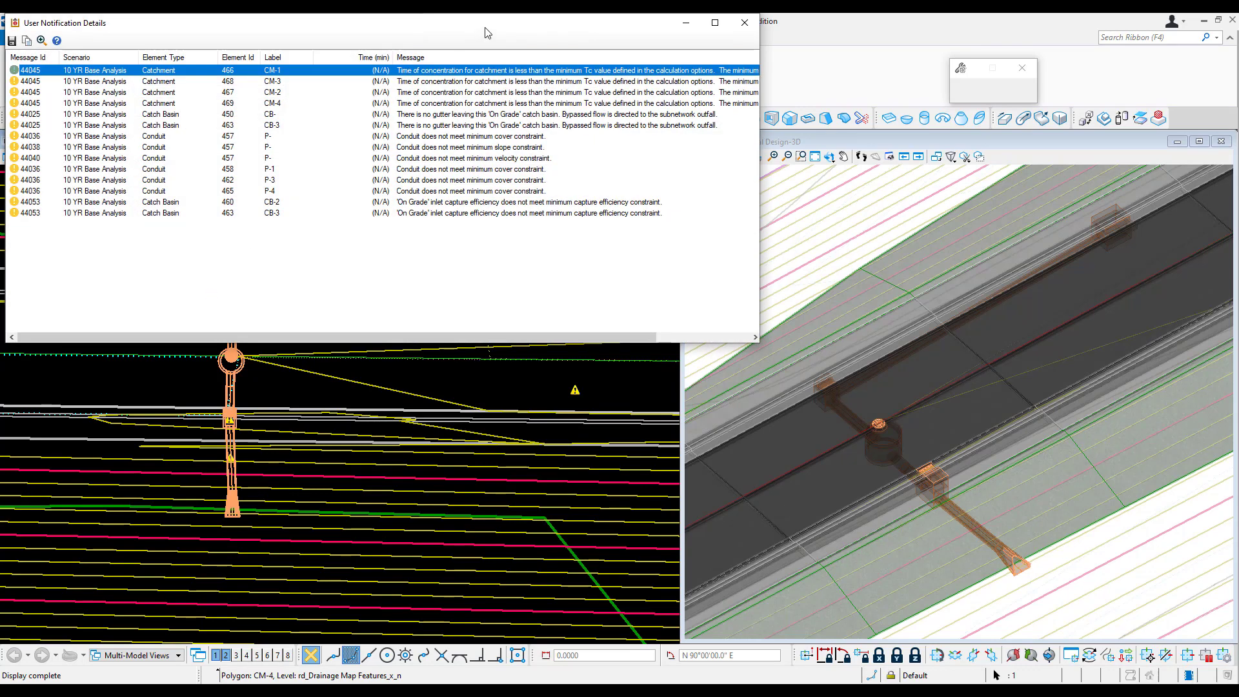
{"action": "left_click_drag", "start_coordinate": [488, 29], "coordinate": [598, 167]}
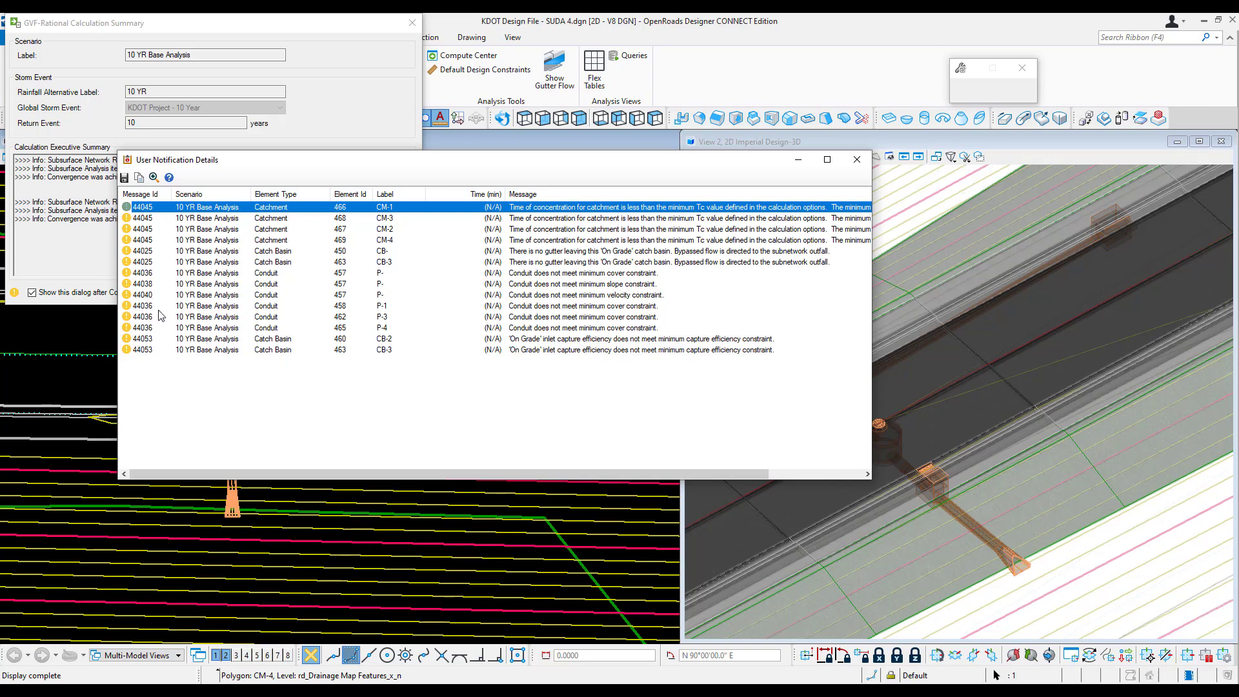
{"action": "left_click", "coordinate": [857, 163]}
{"action": "left_click", "coordinate": [347, 293]}
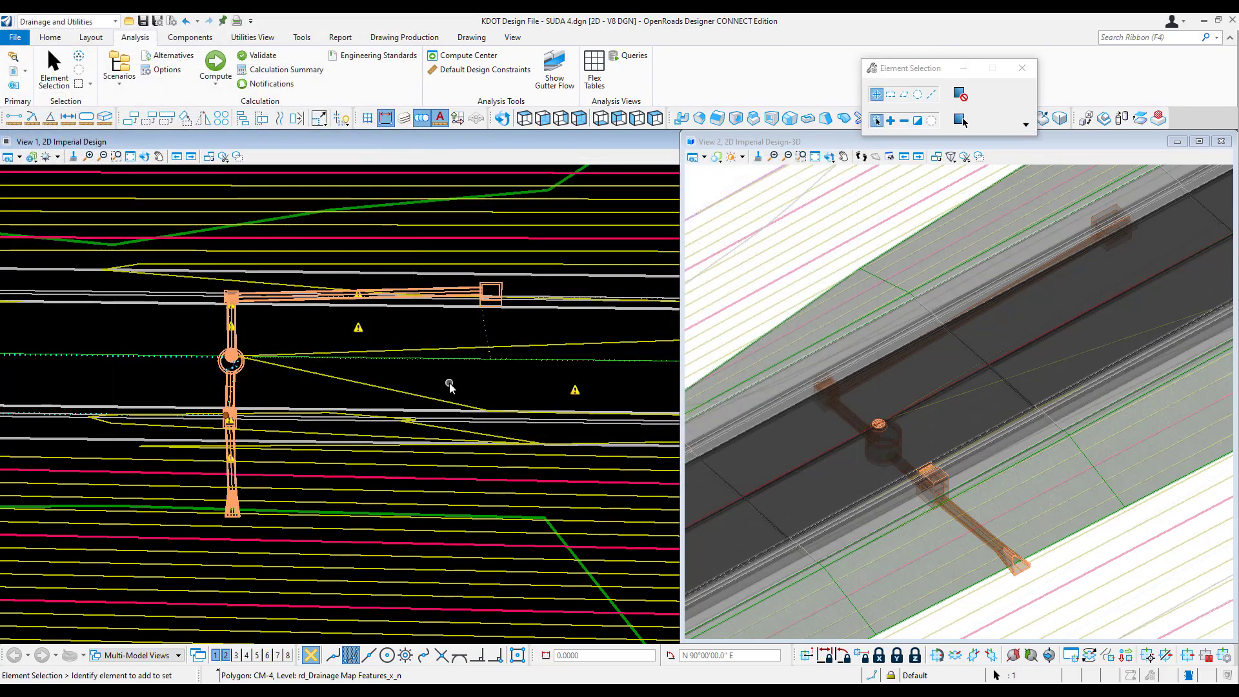
{"action": "left_click", "coordinate": [475, 72]}
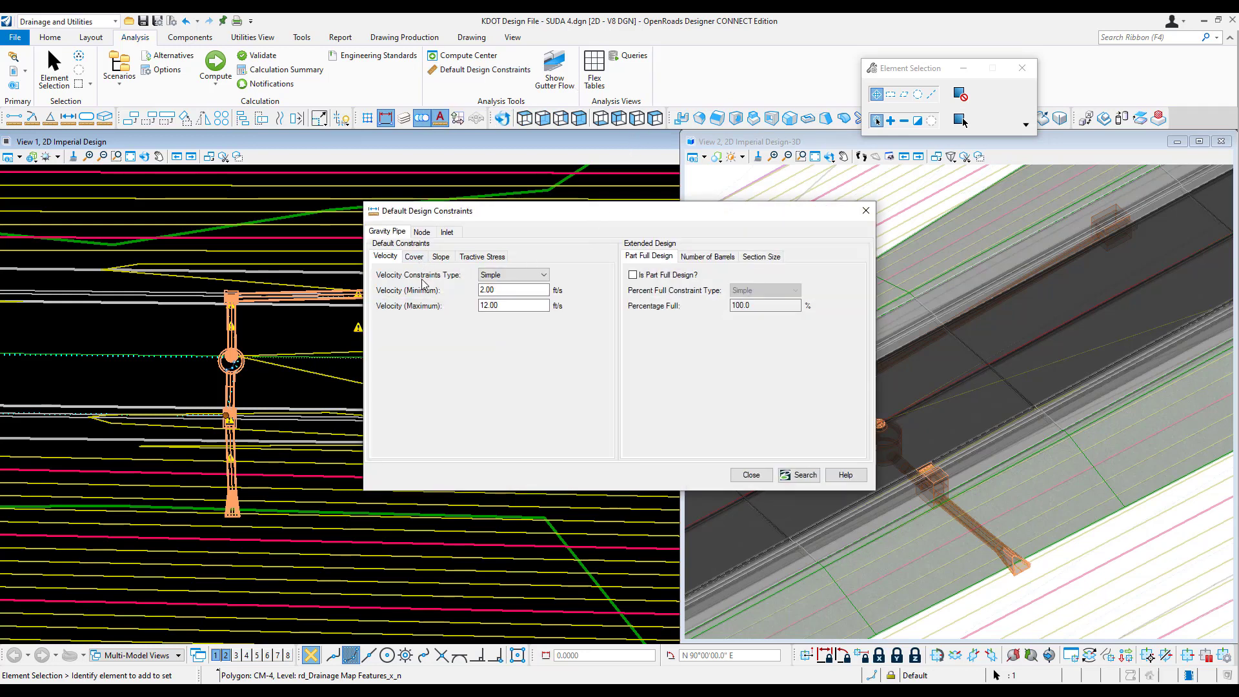
{"action": "left_click", "coordinate": [424, 260]}
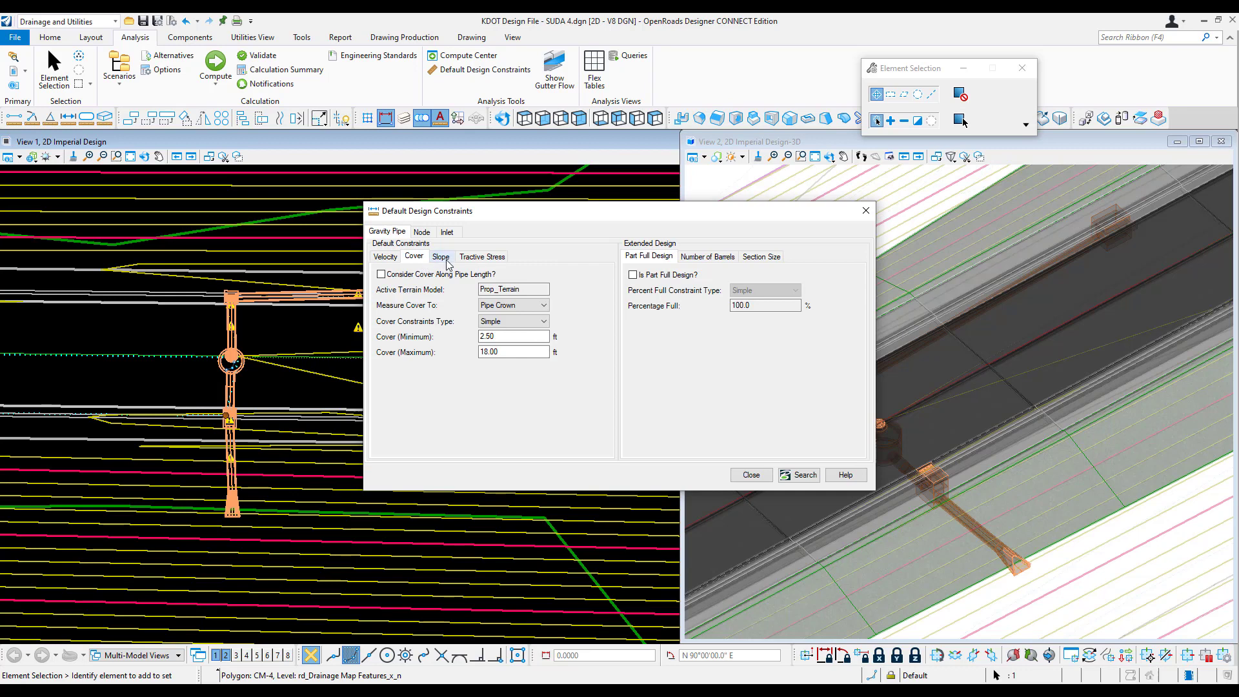
{"action": "left_click", "coordinate": [446, 260]}
{"action": "left_click", "coordinate": [447, 232]}
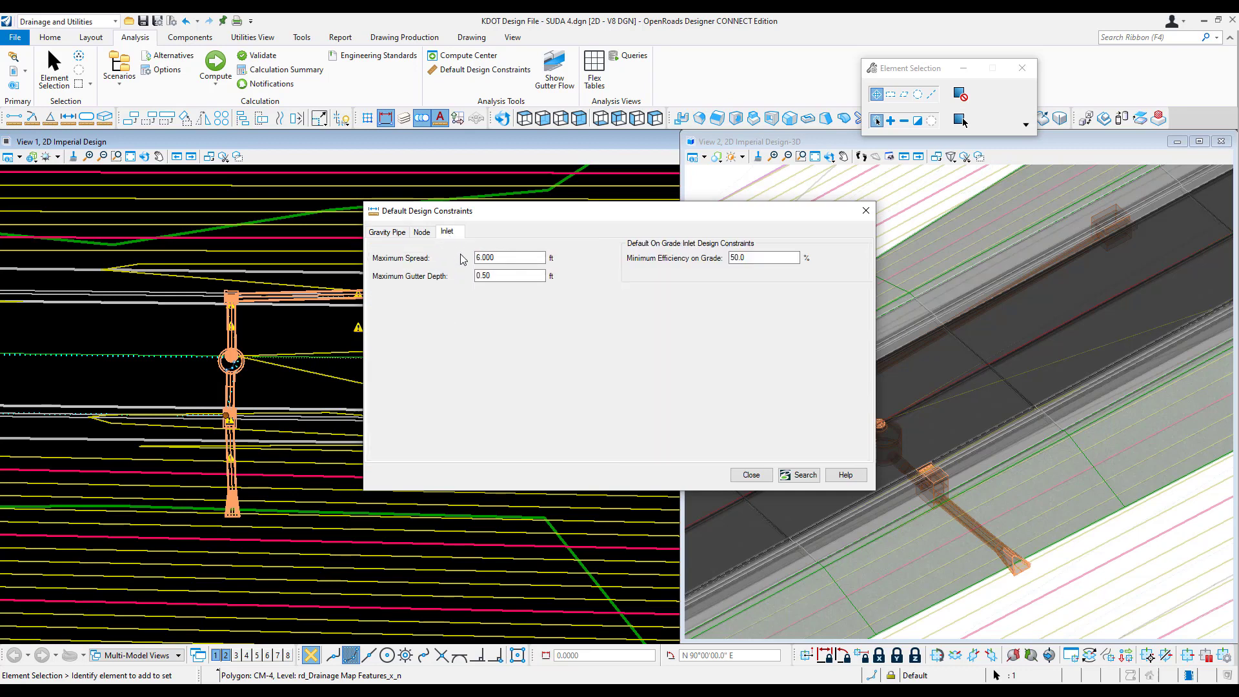
{"action": "left_click", "coordinate": [481, 275]}
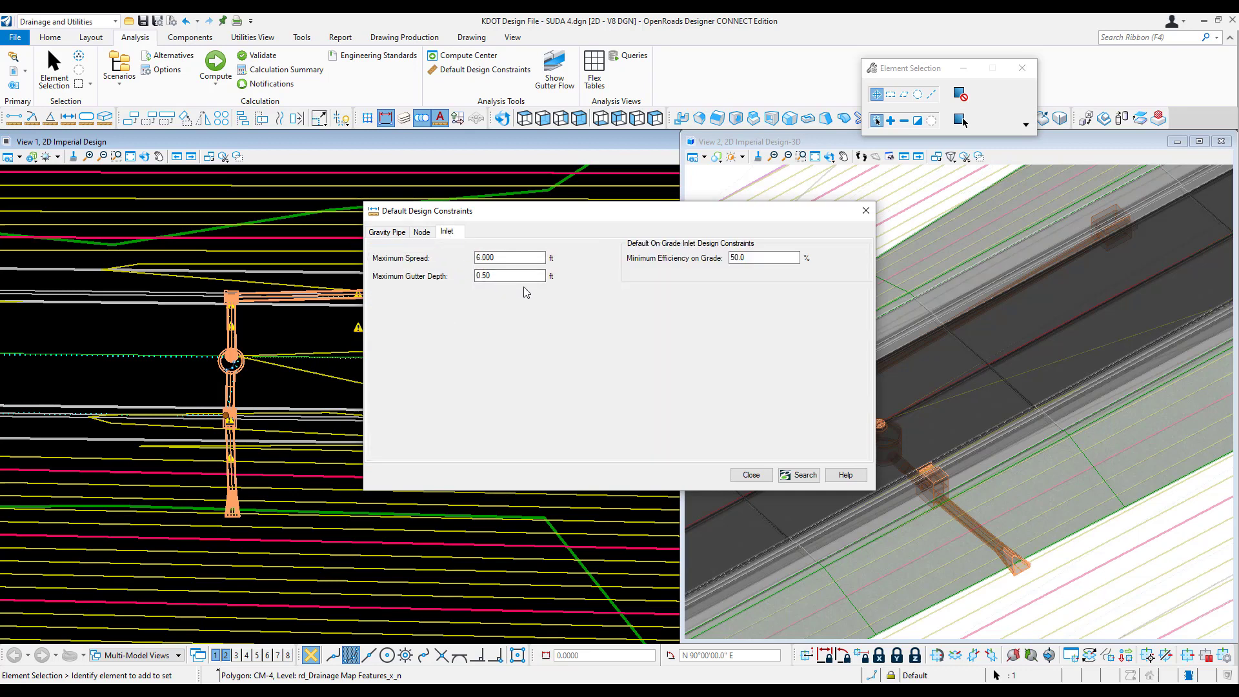
{"action": "left_click", "coordinate": [750, 476]}
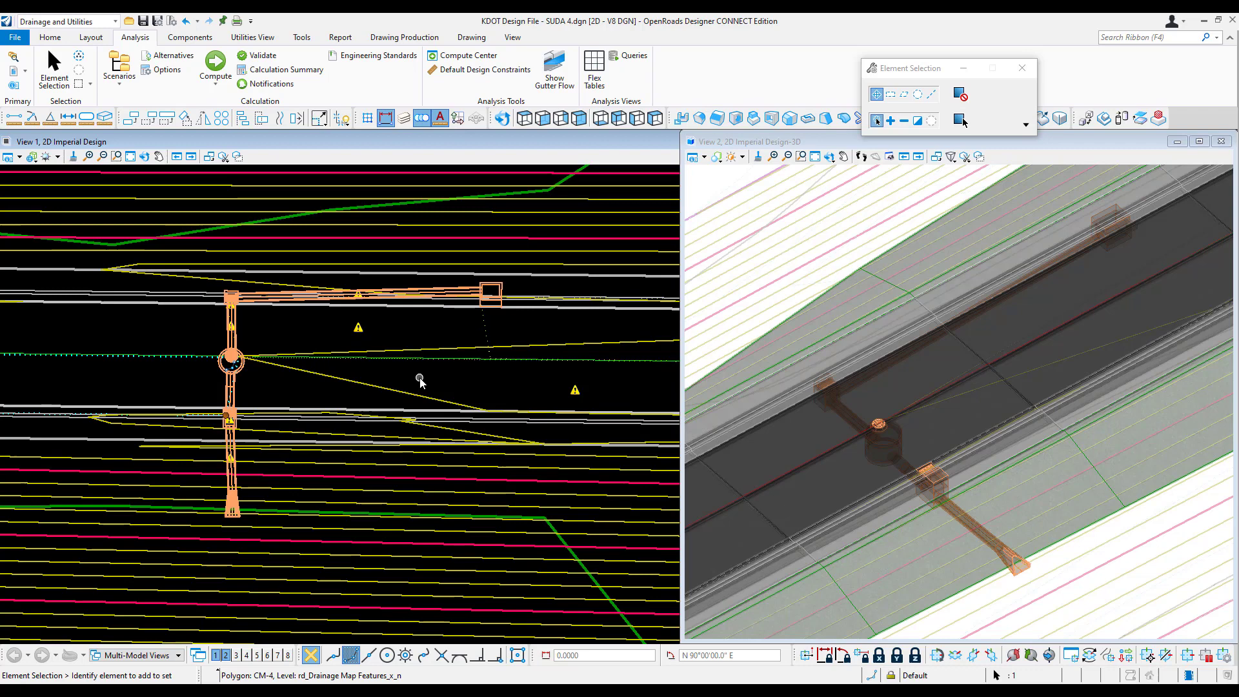
Check notifications, confirm Compute Center keeps 10 YR Base Analysis, then bring up the Scenarios list.
{"action": "left_click", "coordinate": [271, 86]}
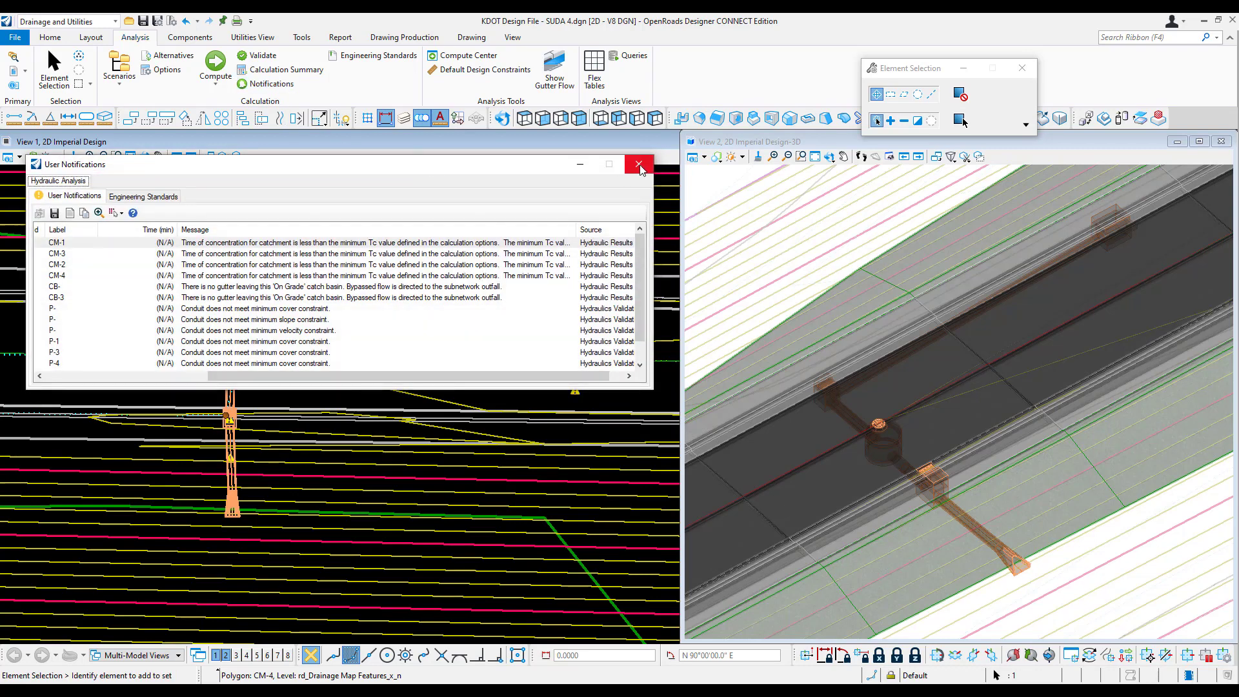
{"action": "left_click", "coordinate": [639, 166]}
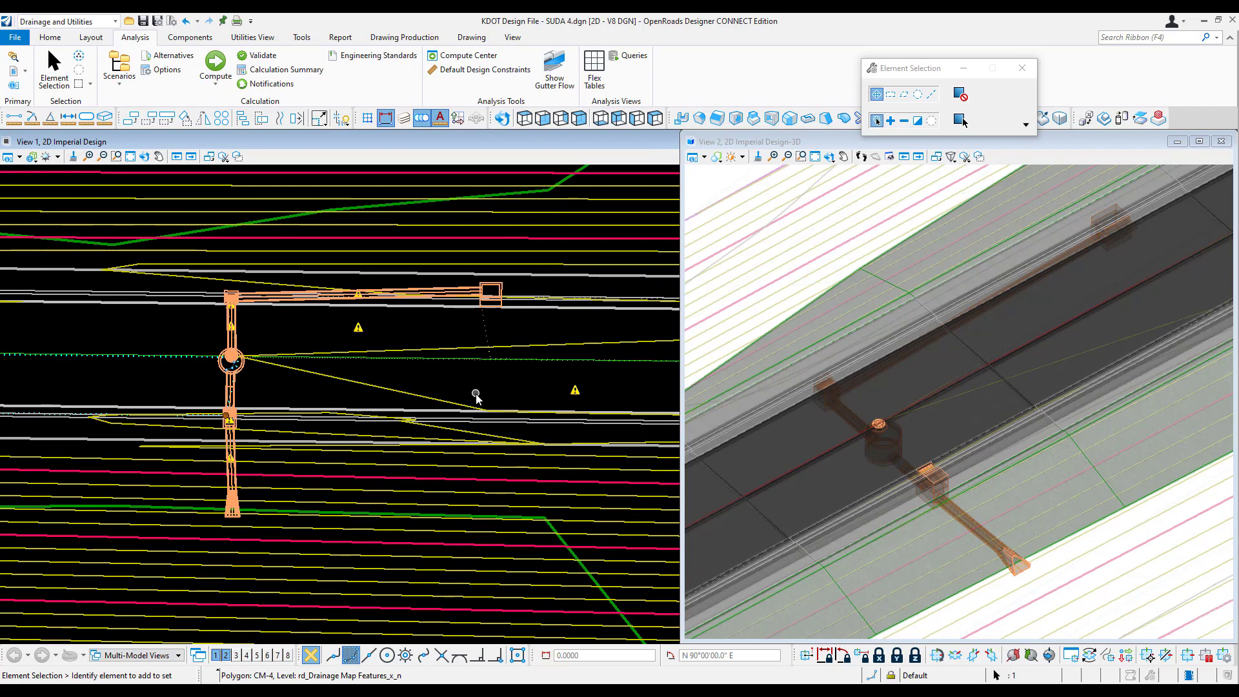
{"action": "left_click", "coordinate": [472, 57]}
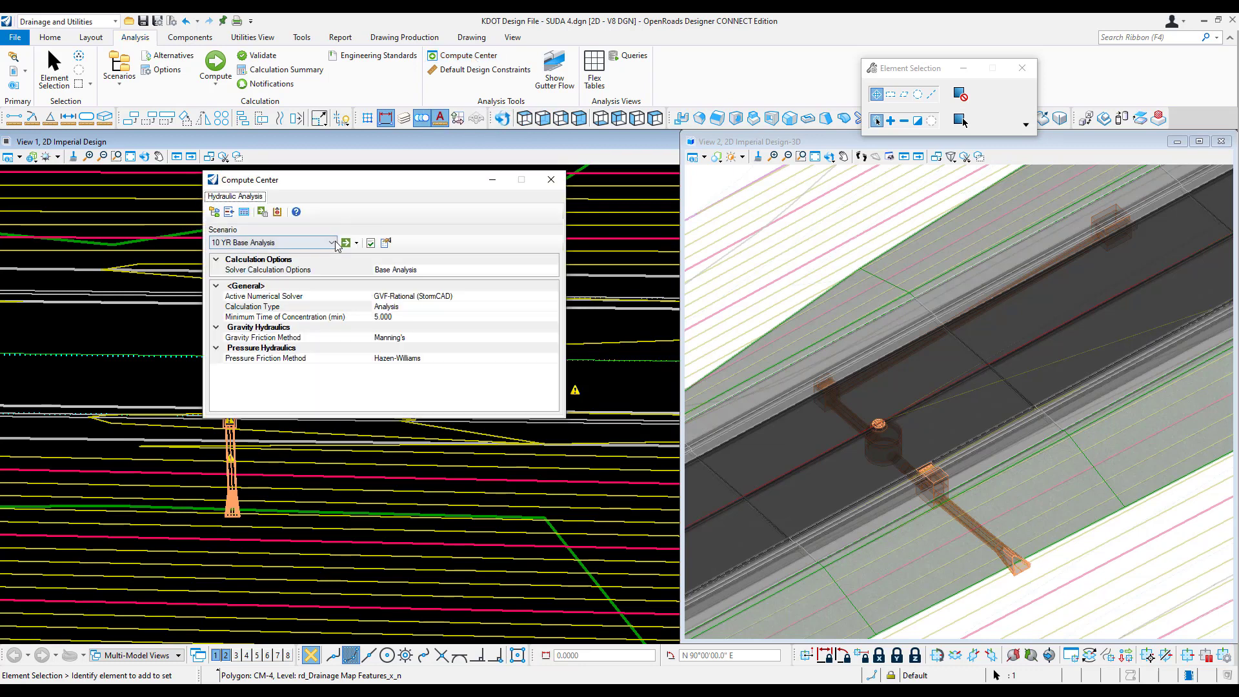
{"action": "left_click", "coordinate": [331, 243]}
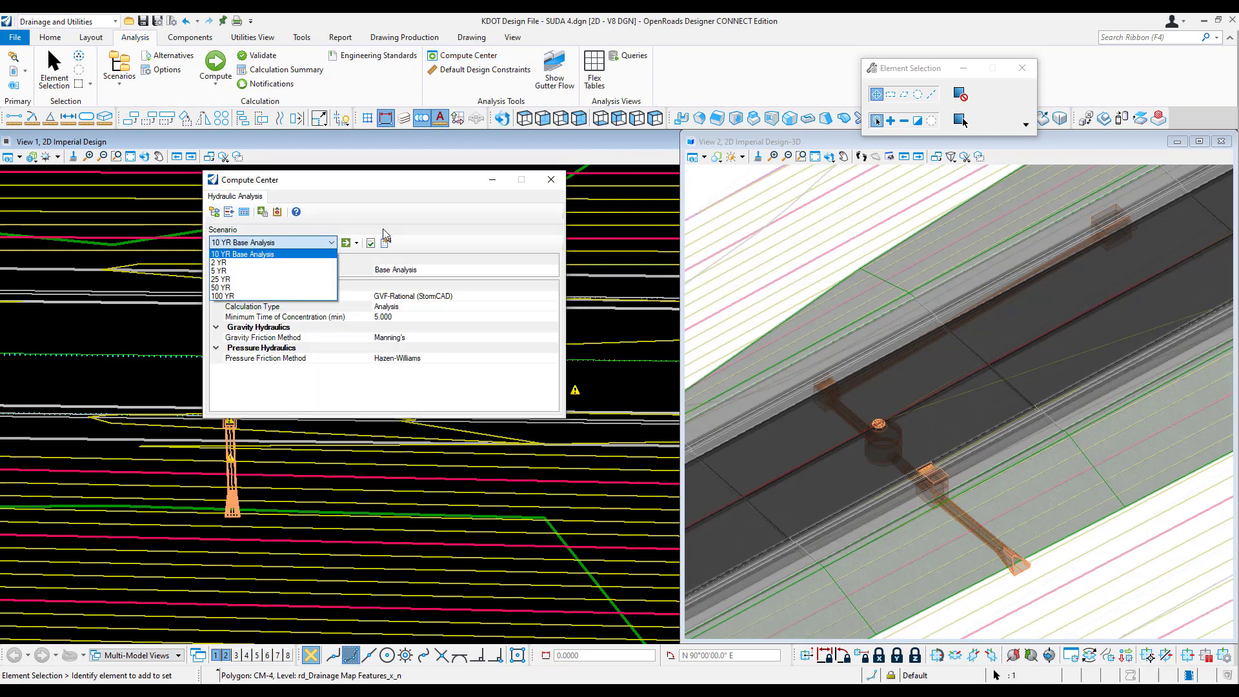
{"action": "left_click", "coordinate": [271, 254]}
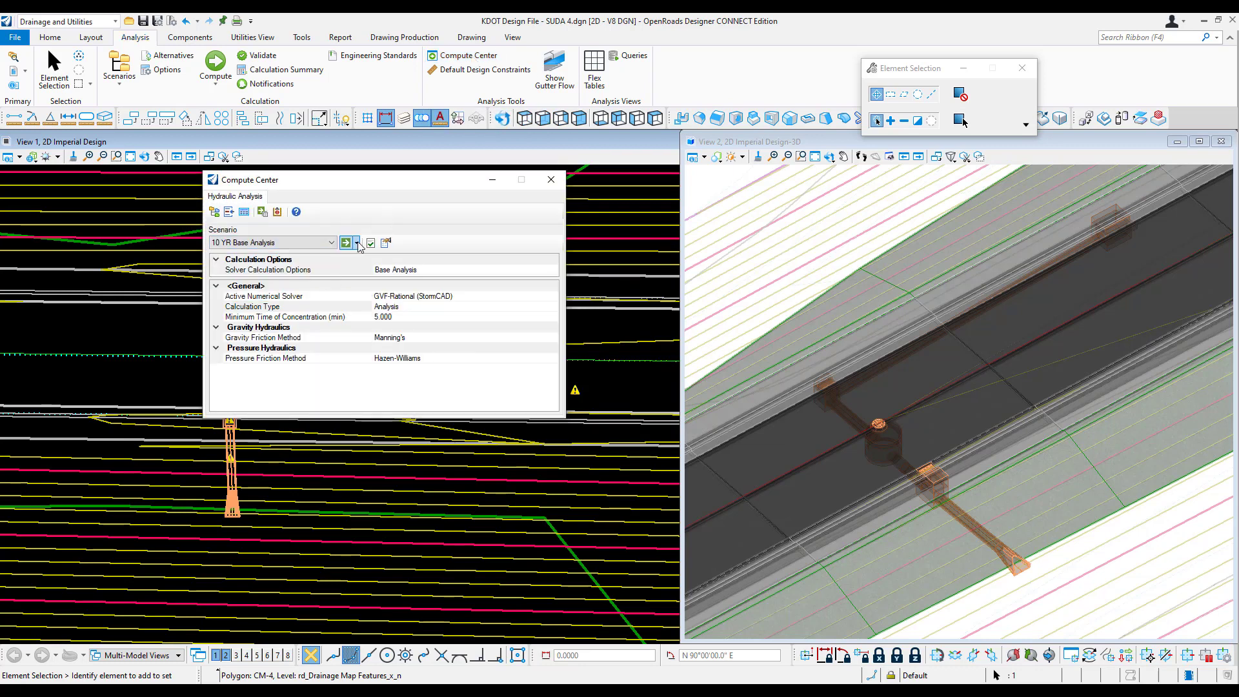
{"action": "left_click", "coordinate": [552, 179]}
{"action": "left_click", "coordinate": [119, 66]}
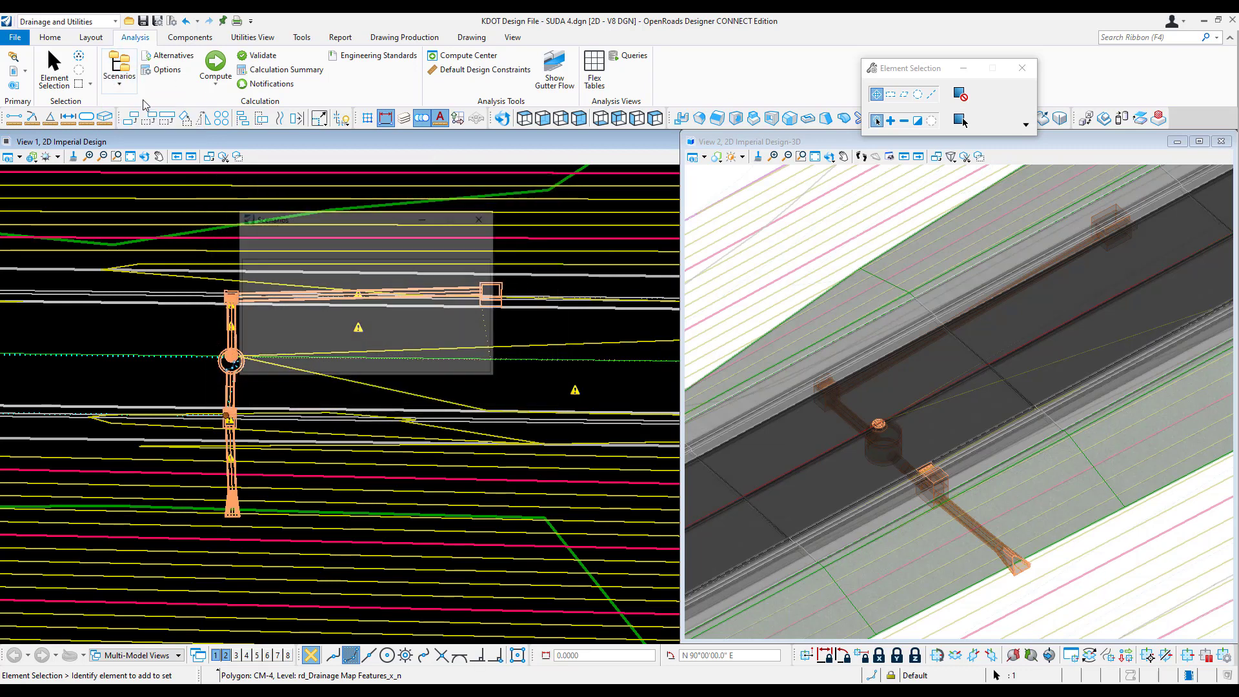
Look at the 25 YR scenario's actions, close the Scenarios dialog, and show the Layout tools.
{"action": "right_click", "coordinate": [289, 296]}
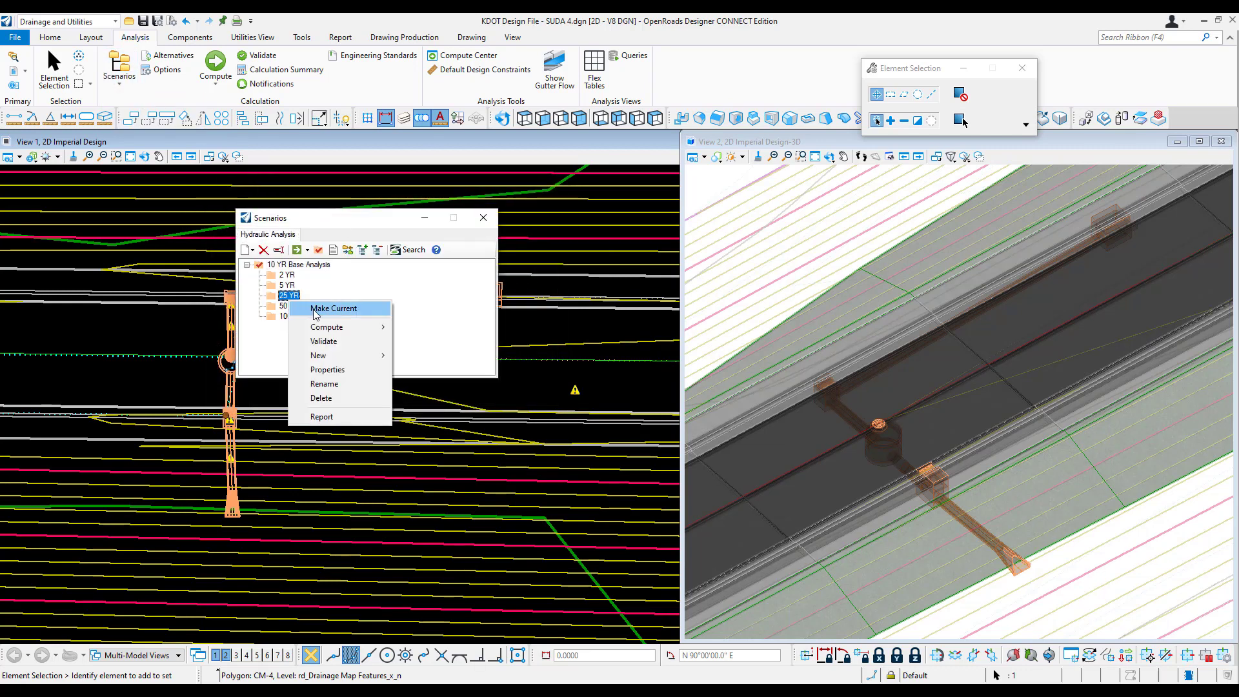
{"action": "left_click", "coordinate": [483, 218]}
{"action": "left_click", "coordinate": [484, 217]}
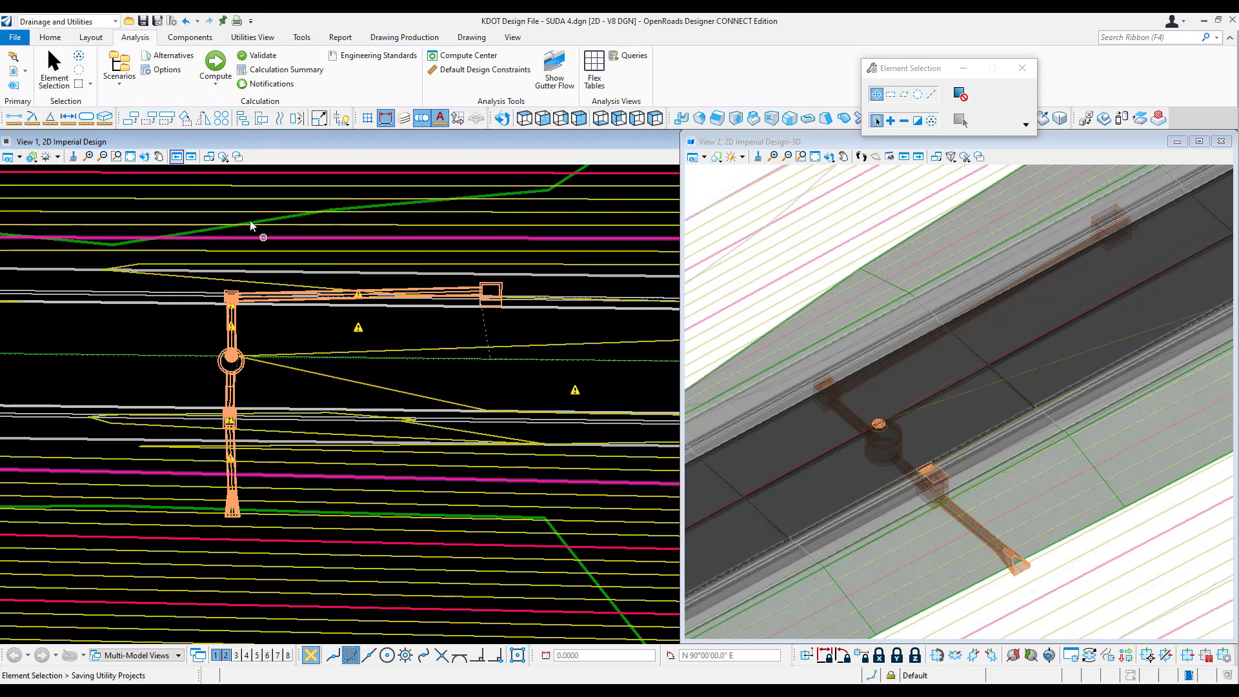
{"action": "left_click", "coordinate": [91, 37]}
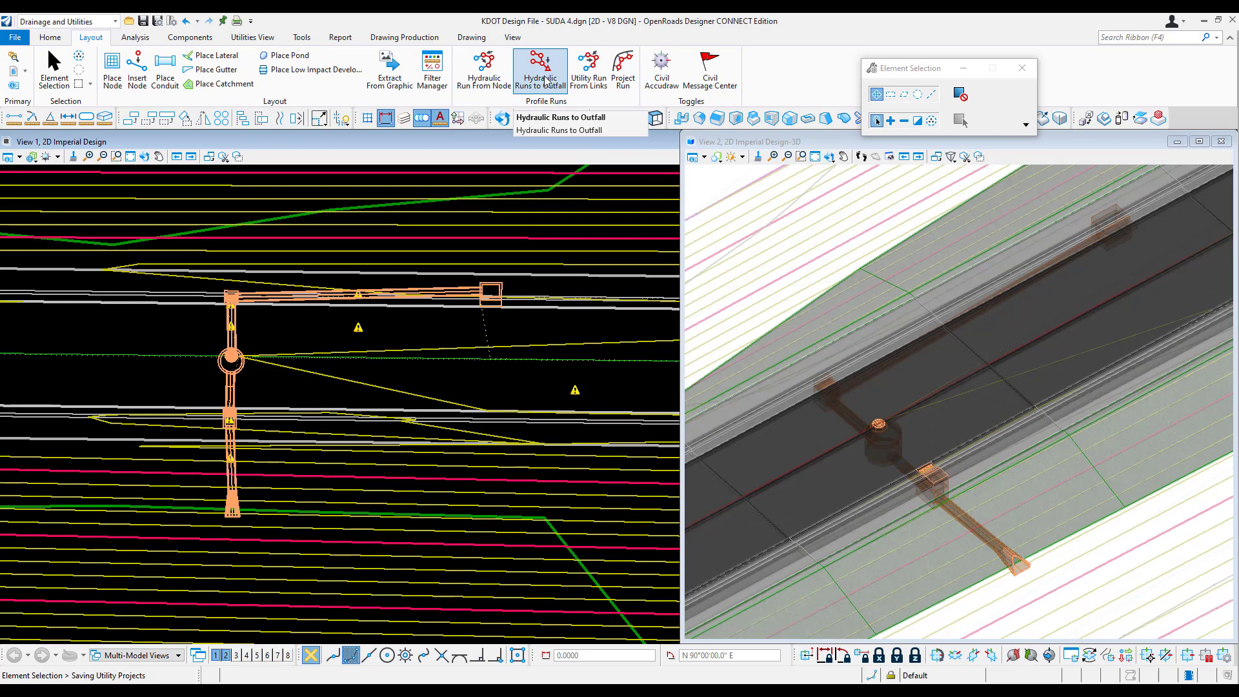
Create a profile run with the chosen feature definition from the top-right node to the bottom node.
{"action": "left_click", "coordinate": [487, 81]}
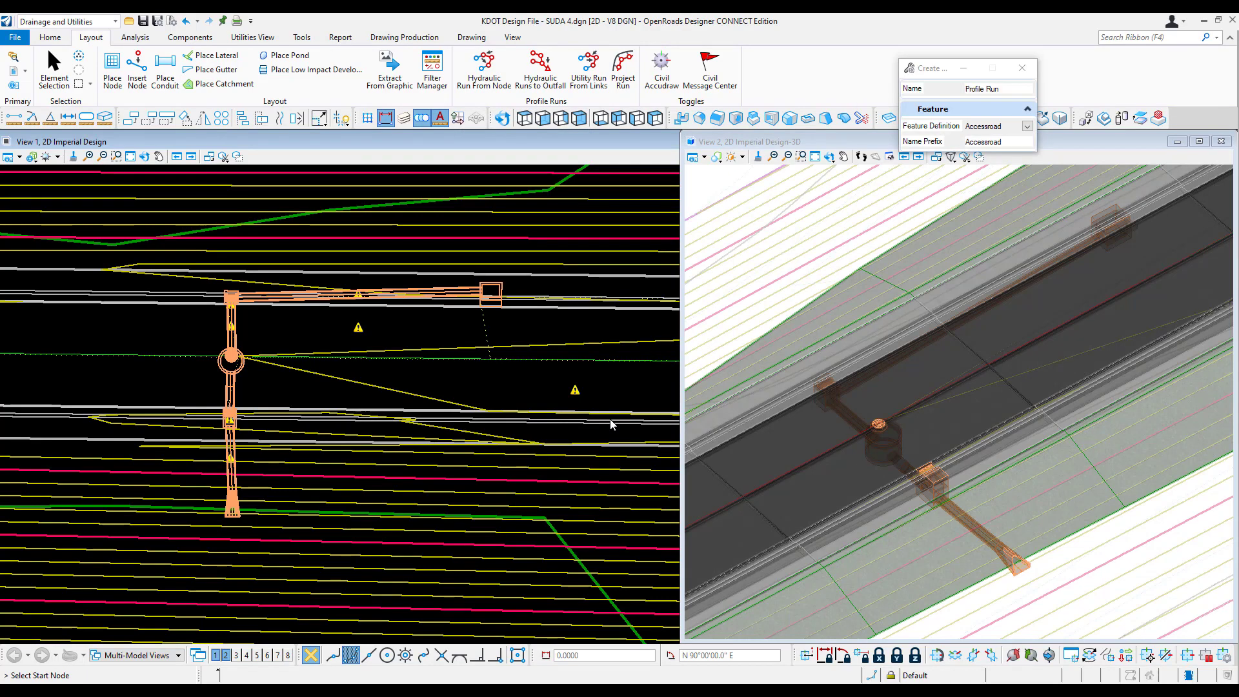
{"action": "left_click", "coordinate": [1027, 125]}
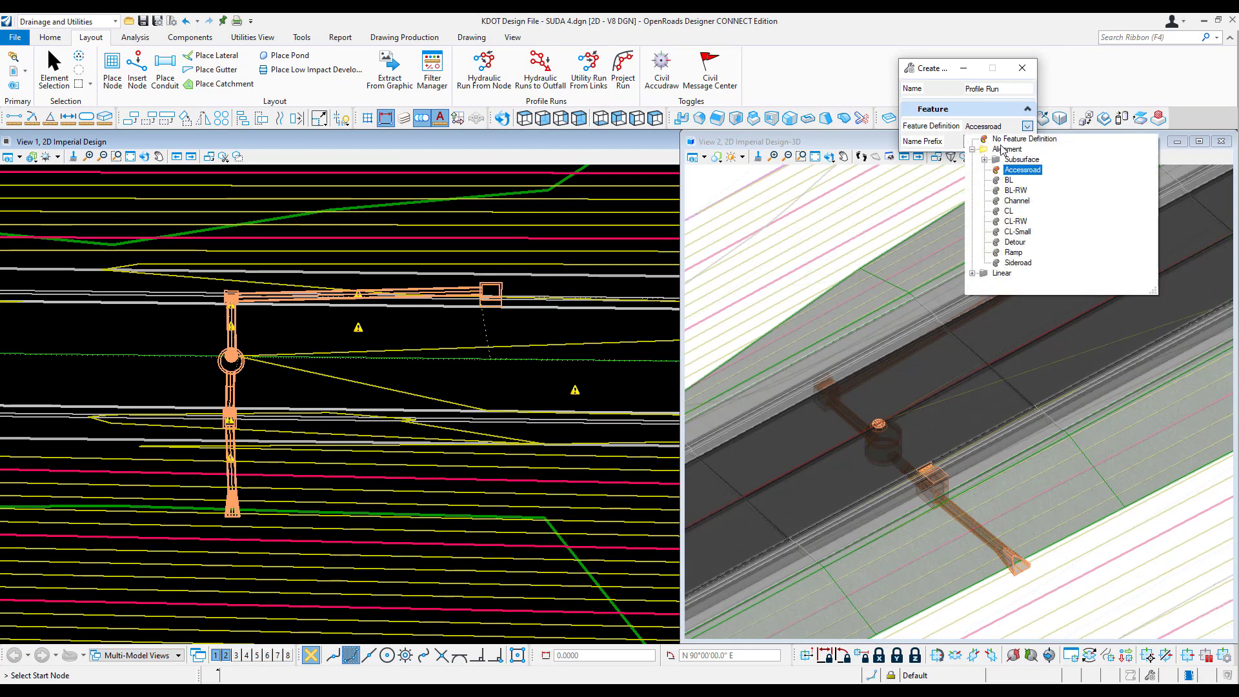
{"action": "left_click", "coordinate": [1030, 170]}
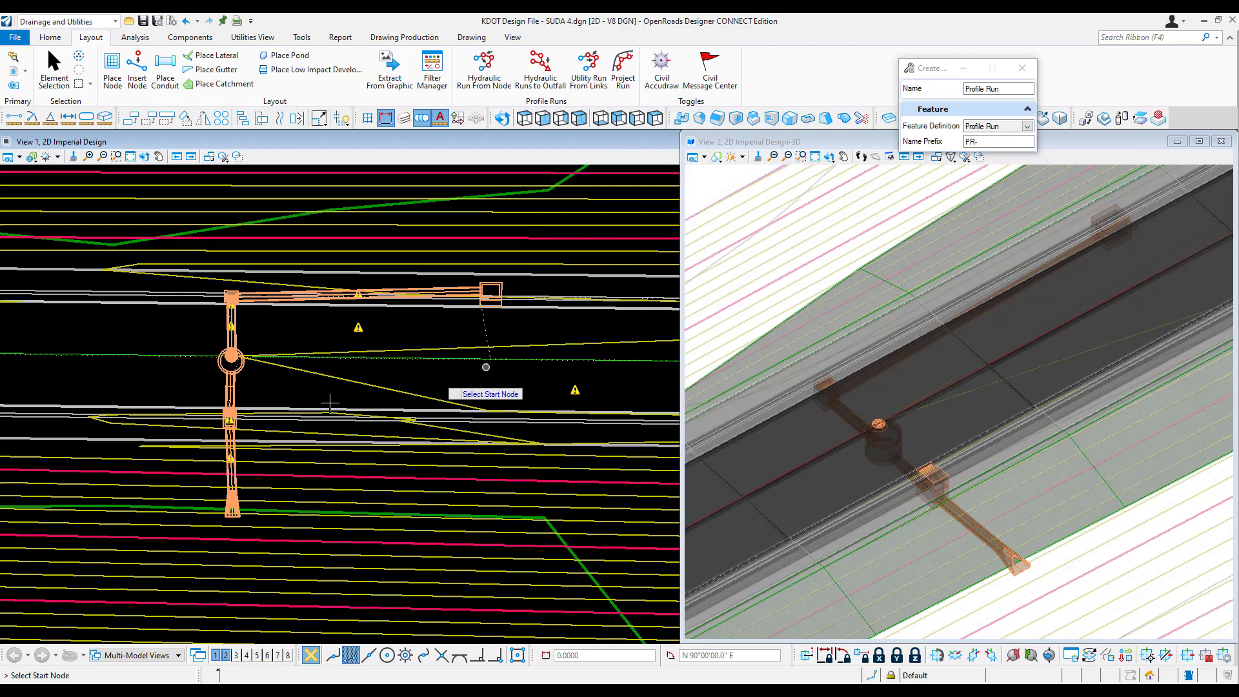
{"action": "left_click", "coordinate": [490, 290]}
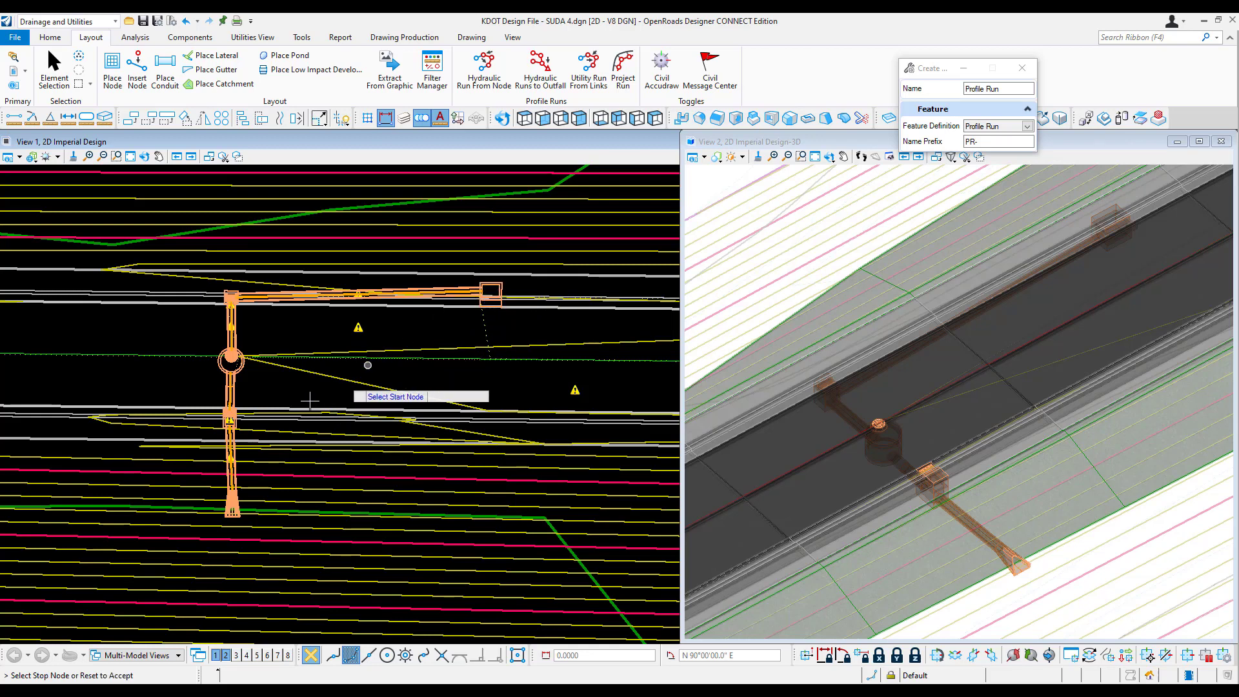
{"action": "left_click", "coordinate": [240, 509]}
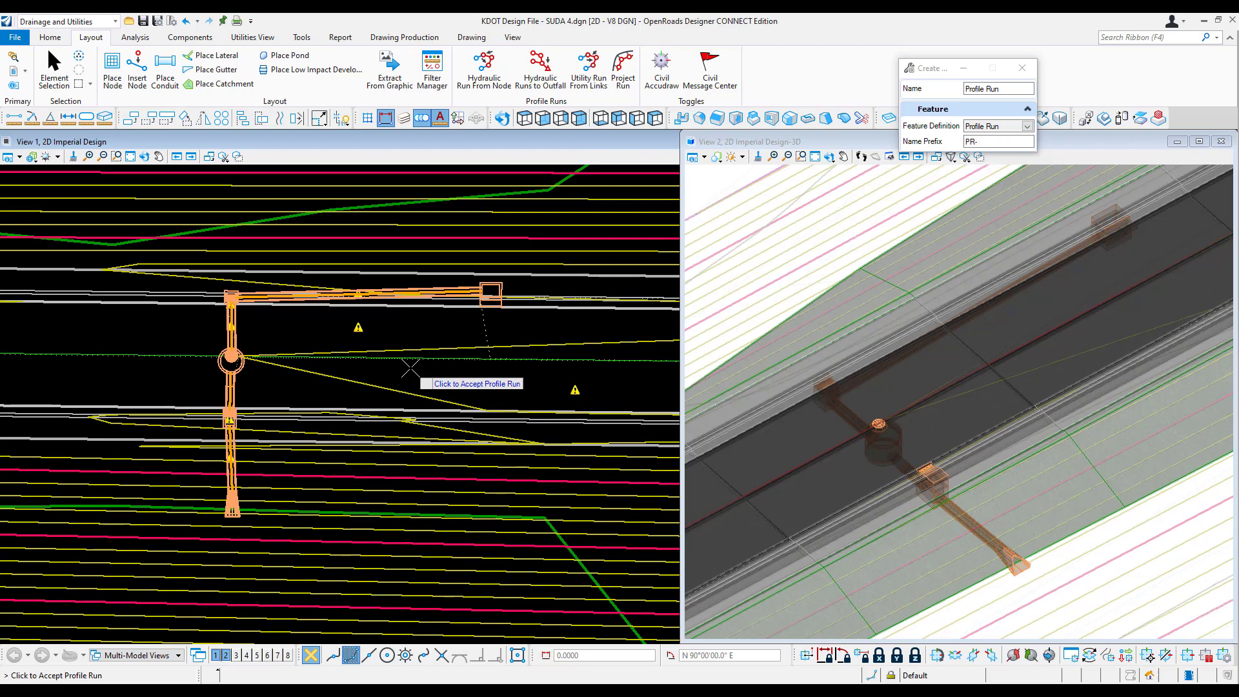
{"action": "left_click", "coordinate": [411, 367]}
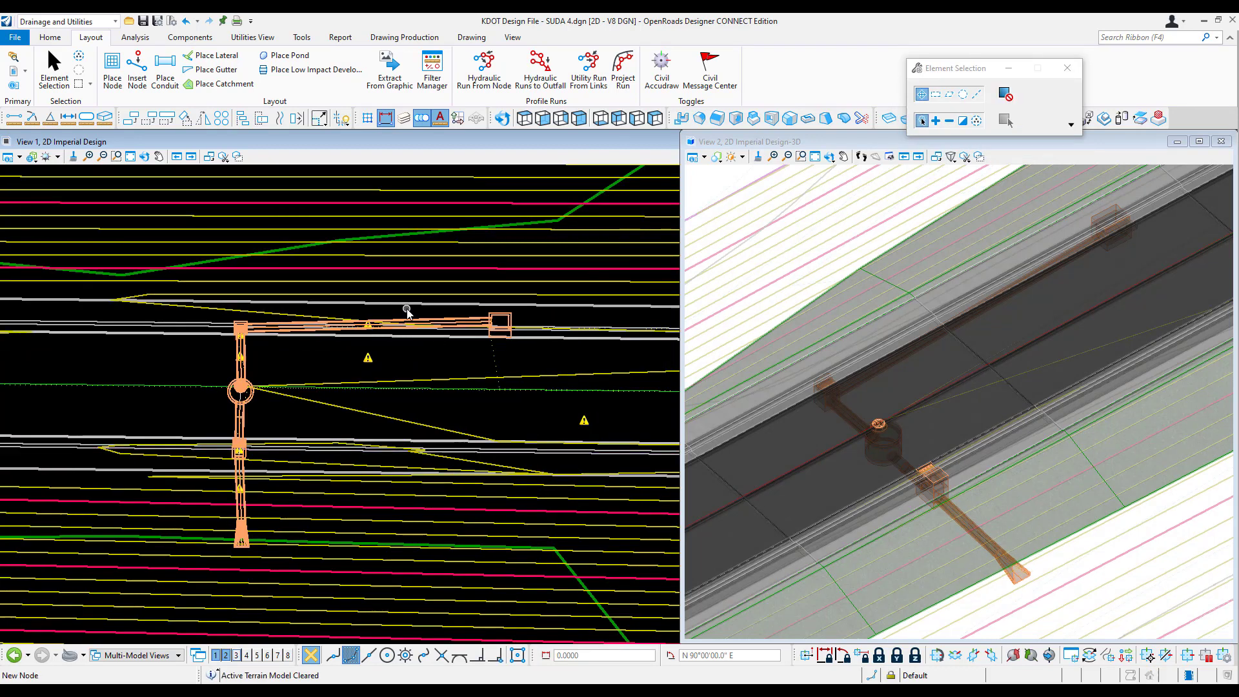
In Explorer, expand Drainage and Utilities Model > KDOT Design File > Profile Runs > Profile Run.
{"action": "left_click", "coordinate": [15, 59]}
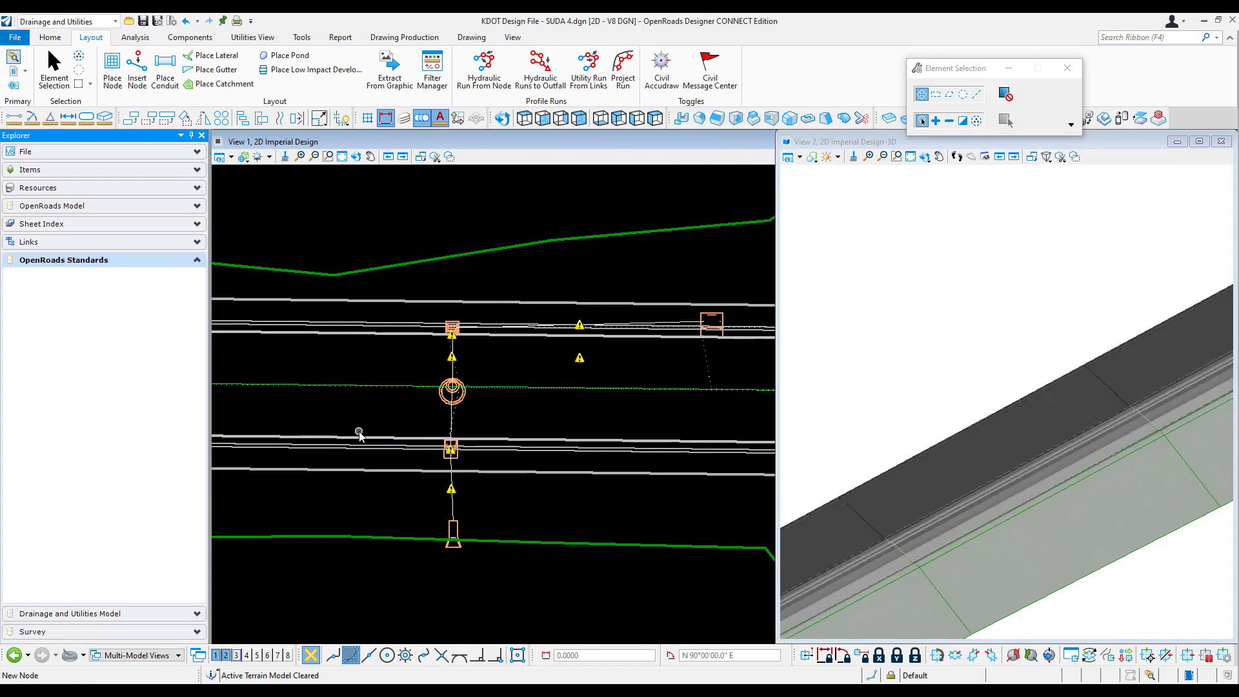
{"action": "left_click", "coordinate": [82, 615]}
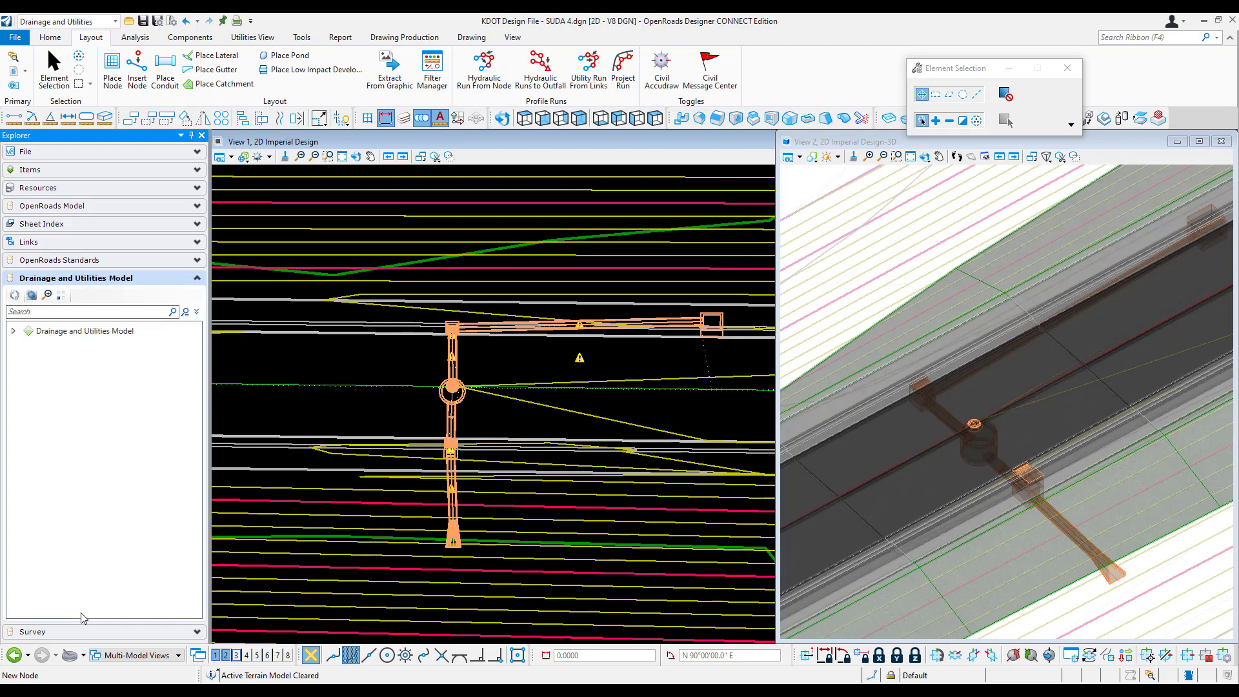
{"action": "left_click", "coordinate": [12, 332]}
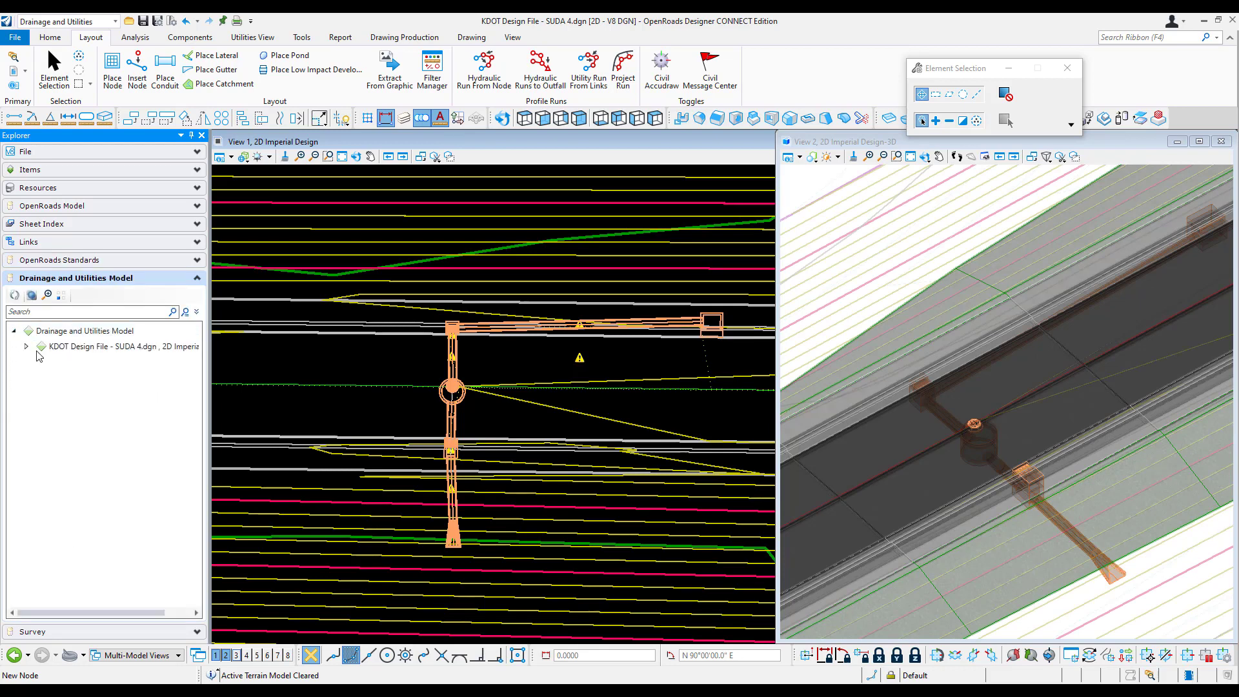
{"action": "left_click", "coordinate": [26, 348]}
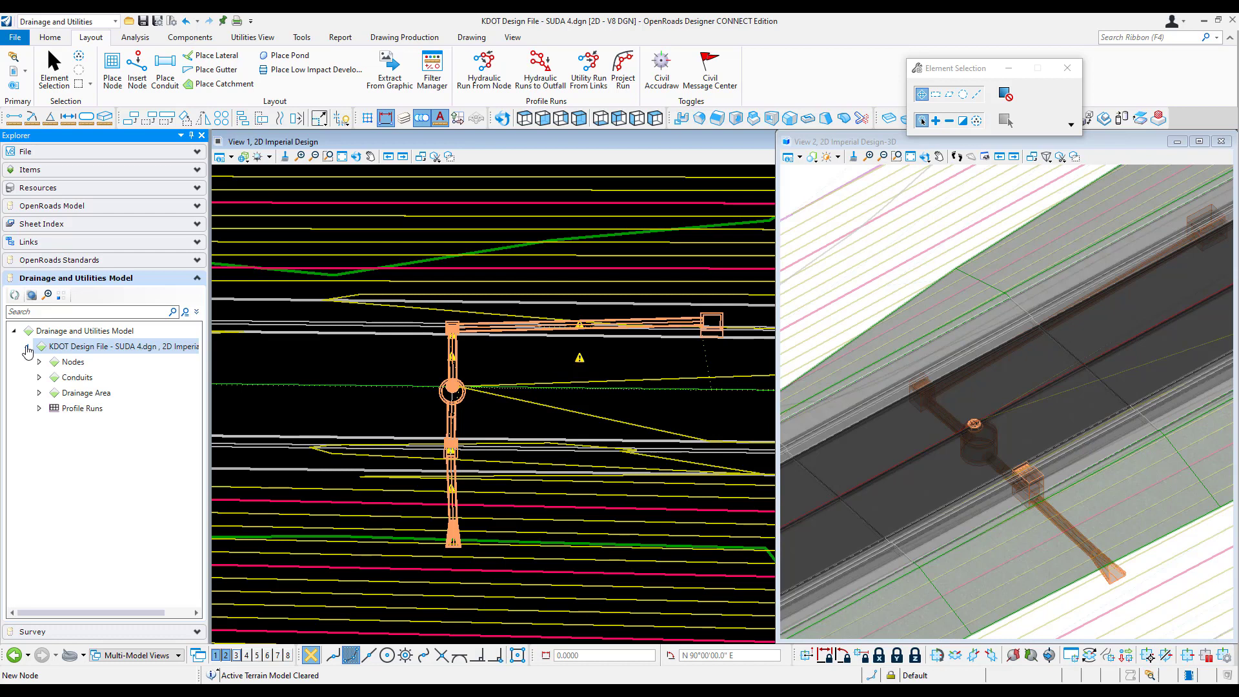
{"action": "left_click", "coordinate": [40, 408]}
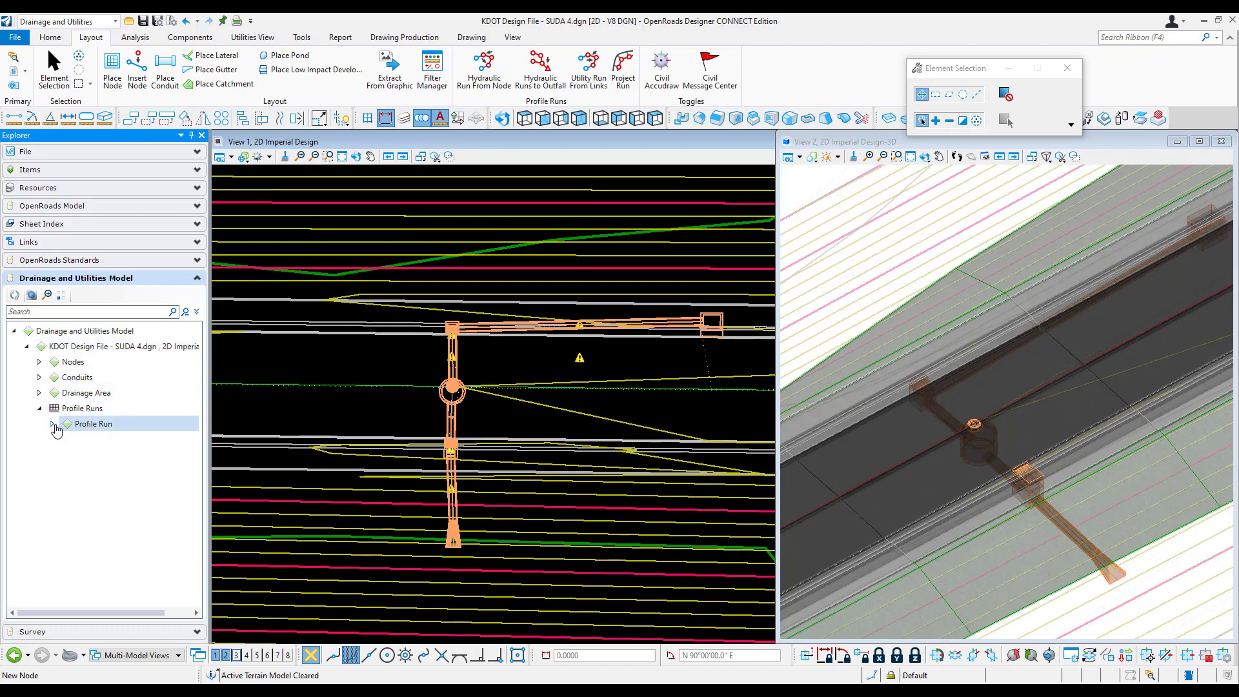
{"action": "left_click", "coordinate": [52, 424]}
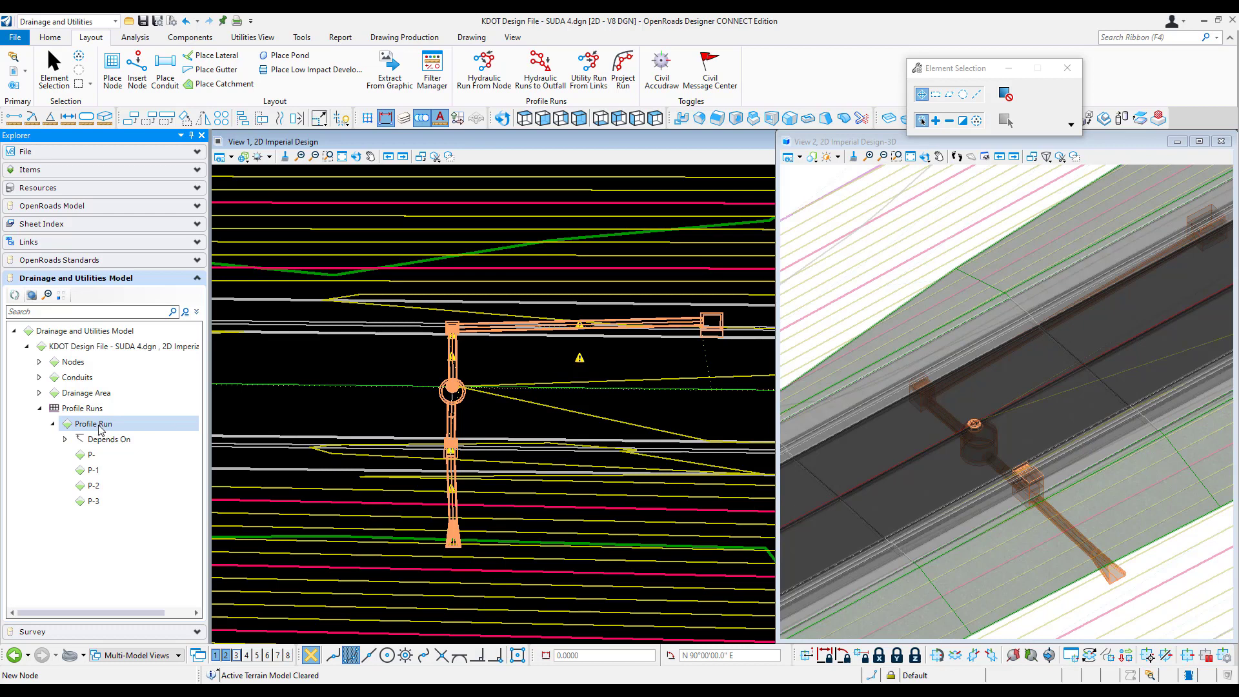
{"action": "right_click", "coordinate": [100, 425]}
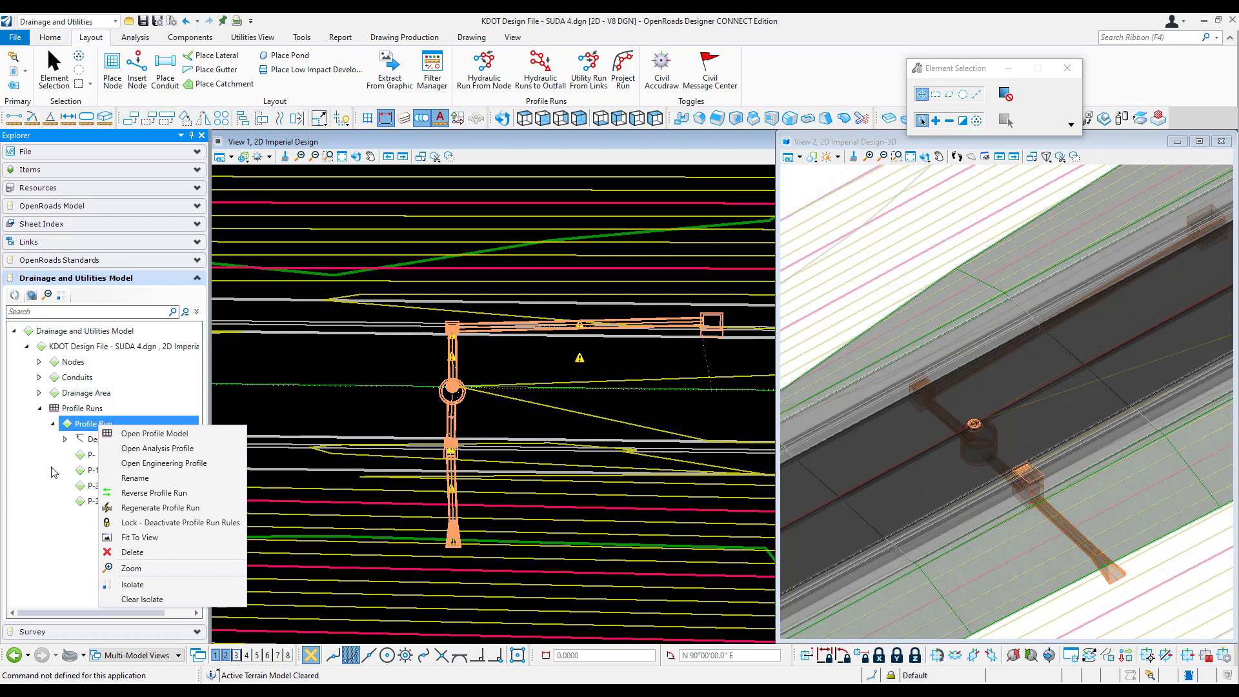
{"action": "left_click", "coordinate": [45, 568]}
{"action": "left_click", "coordinate": [247, 654]}
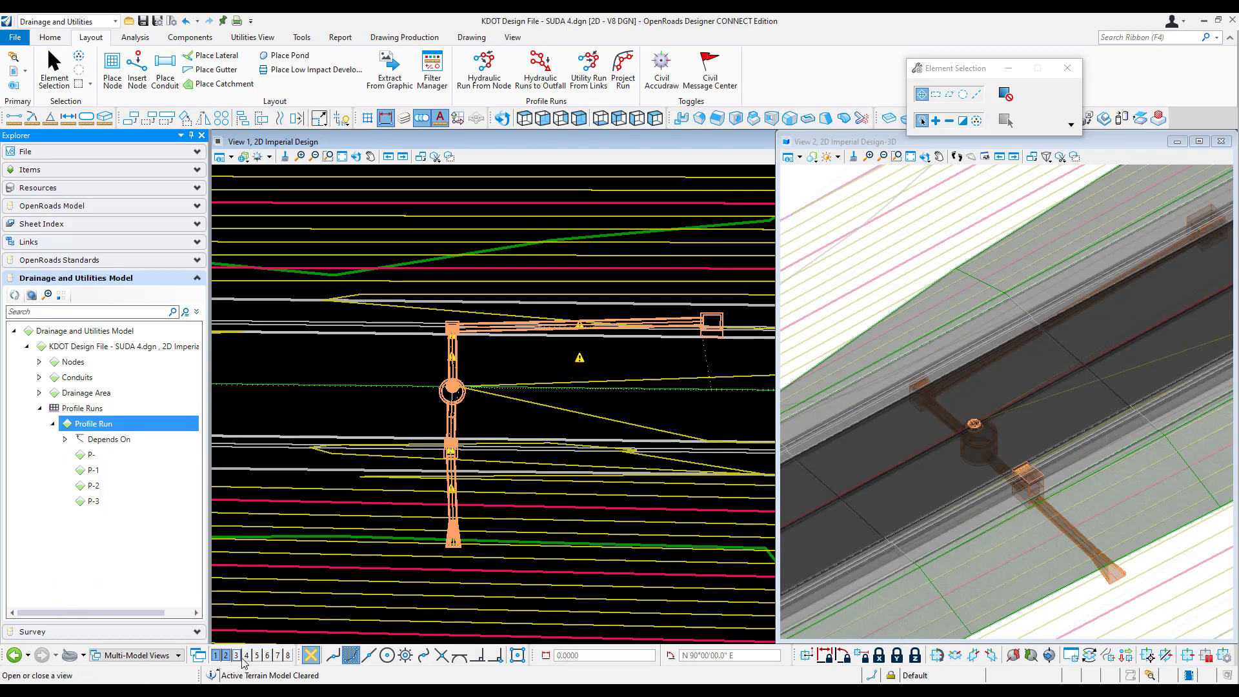
{"action": "right_click", "coordinate": [95, 423]}
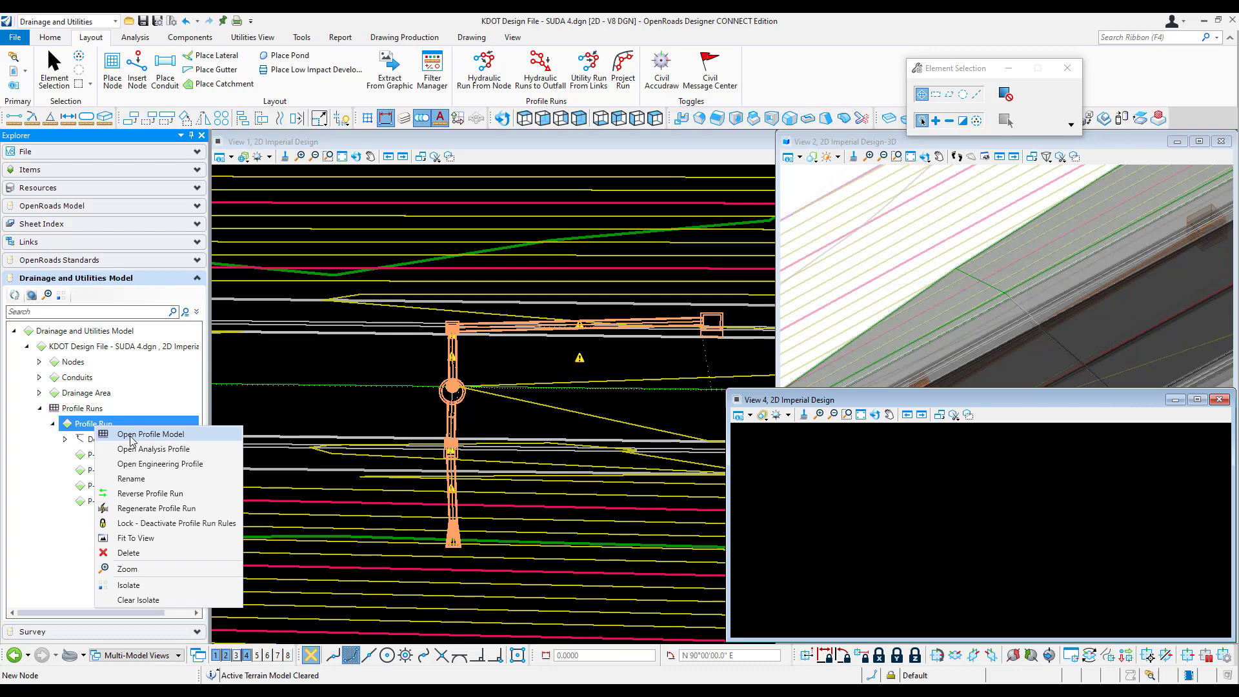
{"action": "left_click", "coordinate": [132, 437]}
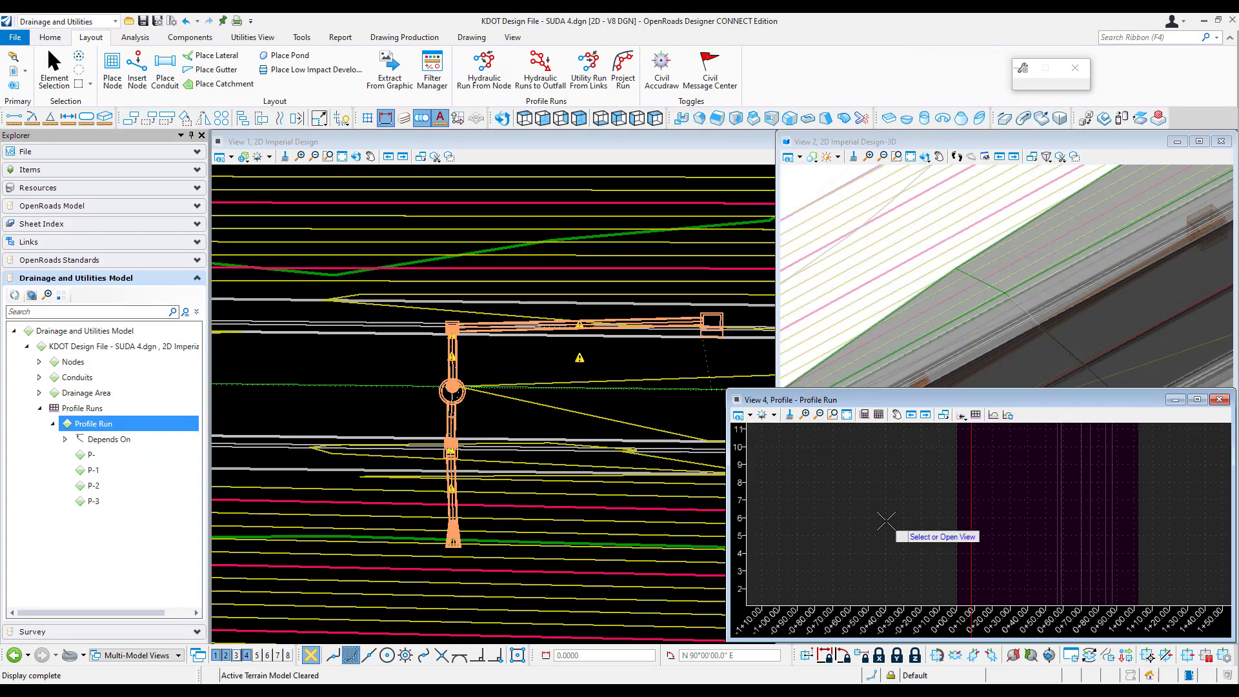
{"action": "left_click", "coordinate": [886, 520]}
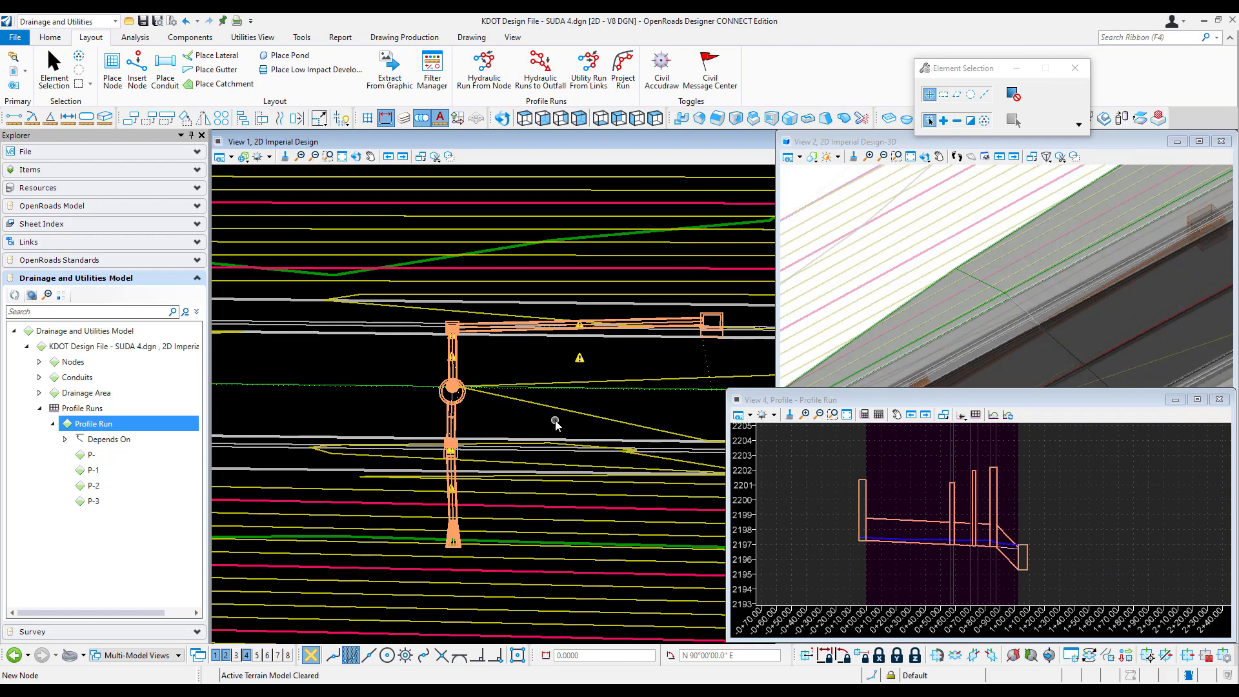
Set the Prop_Terrain contour in View 1 as the active terrain model.
{"action": "mouse_move", "coordinate": [559, 412]}
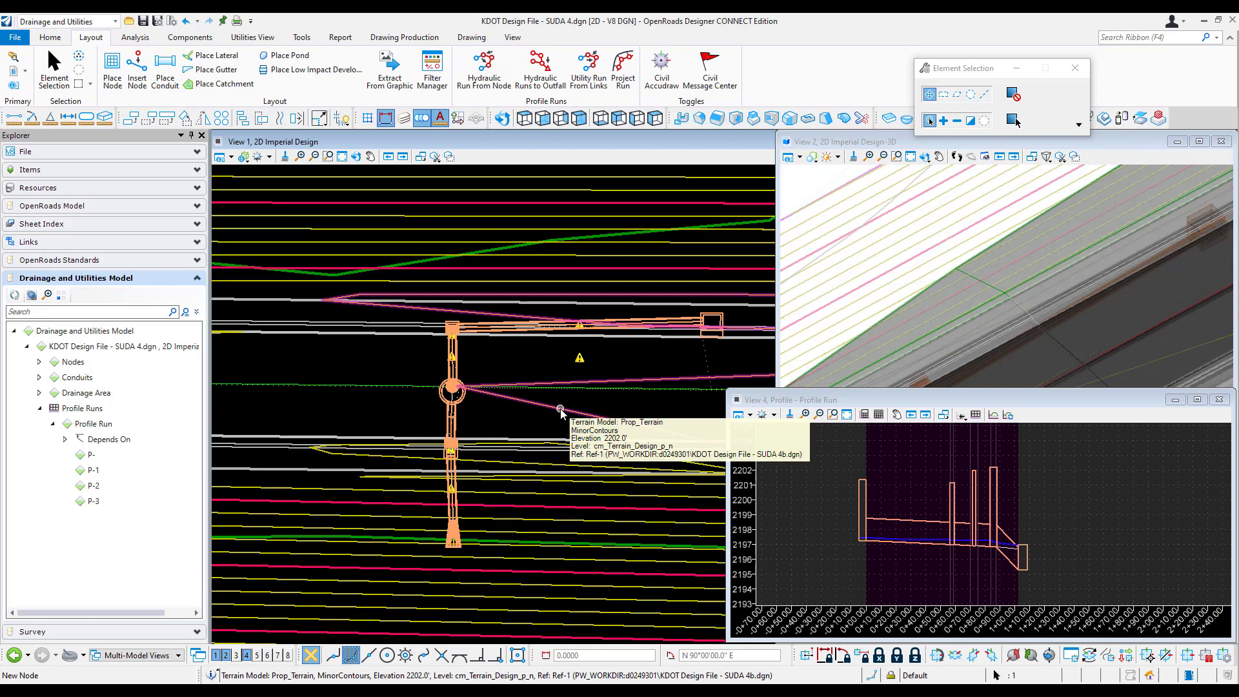
{"action": "mouse_move", "coordinate": [620, 413]}
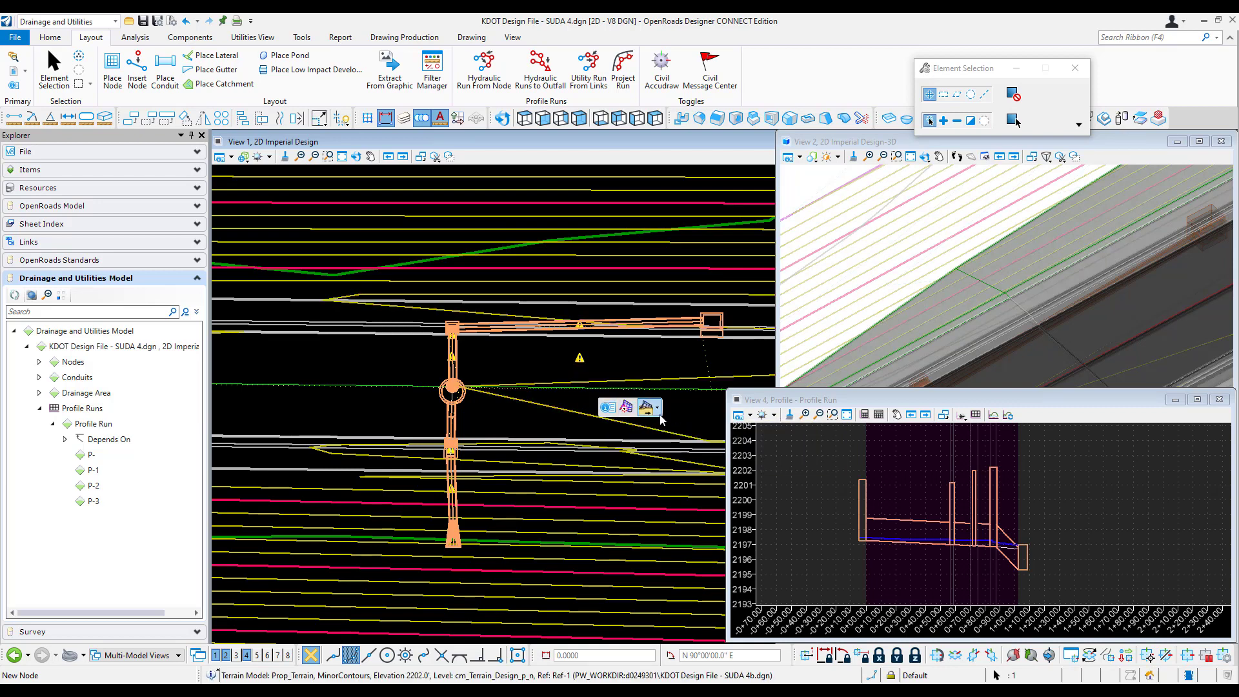
{"action": "left_click", "coordinate": [628, 408]}
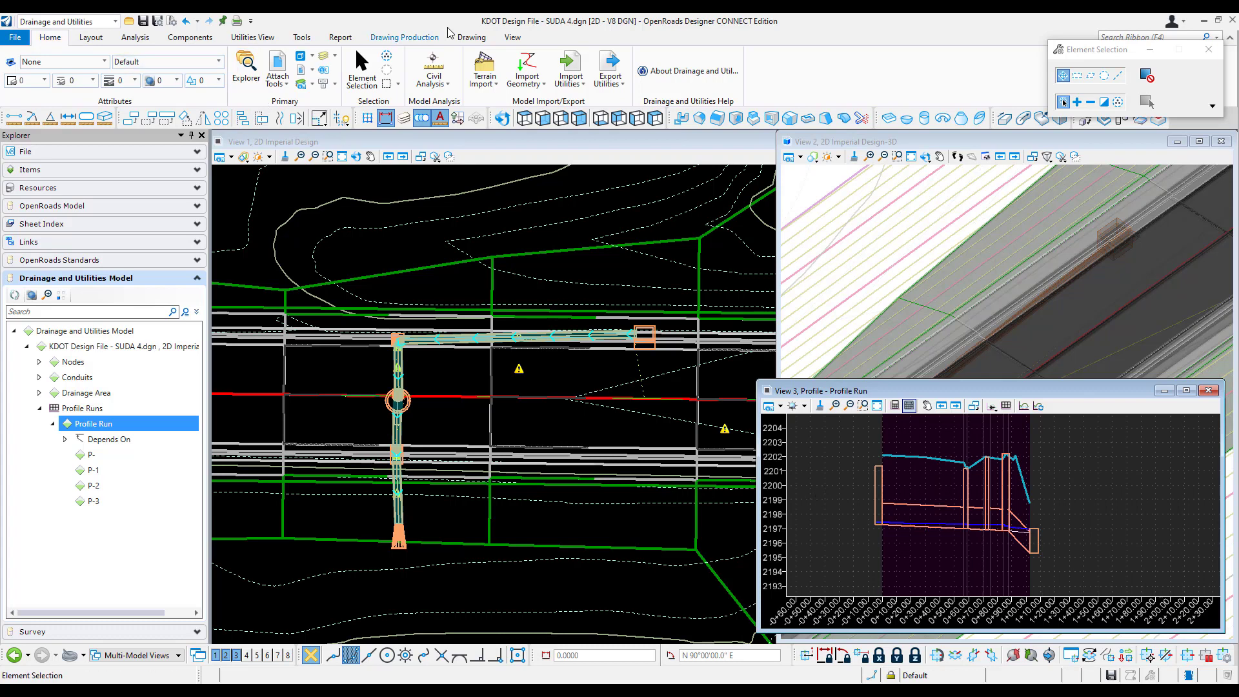
Start Place Named Boundary Civil Profile with the 22x36 Profile drawing seed.
{"action": "left_click", "coordinate": [422, 39]}
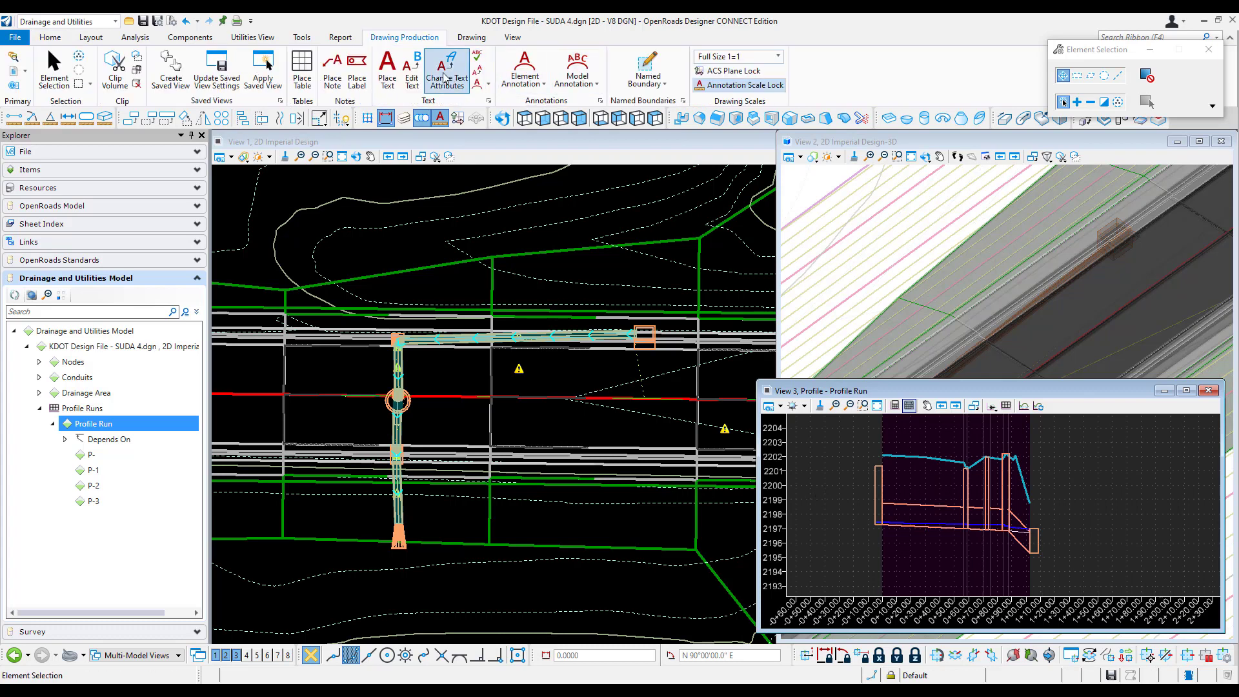
{"action": "left_click", "coordinate": [654, 70]}
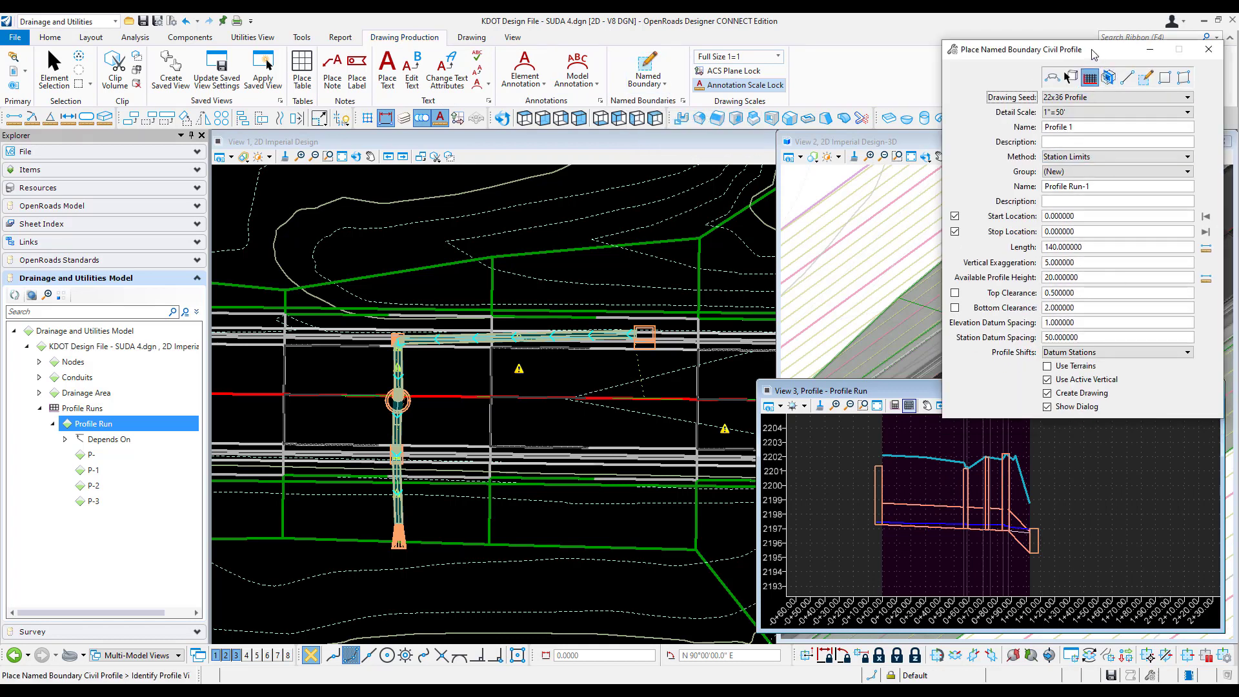
{"action": "left_click_drag", "start_coordinate": [1087, 54], "coordinate": [652, 184]}
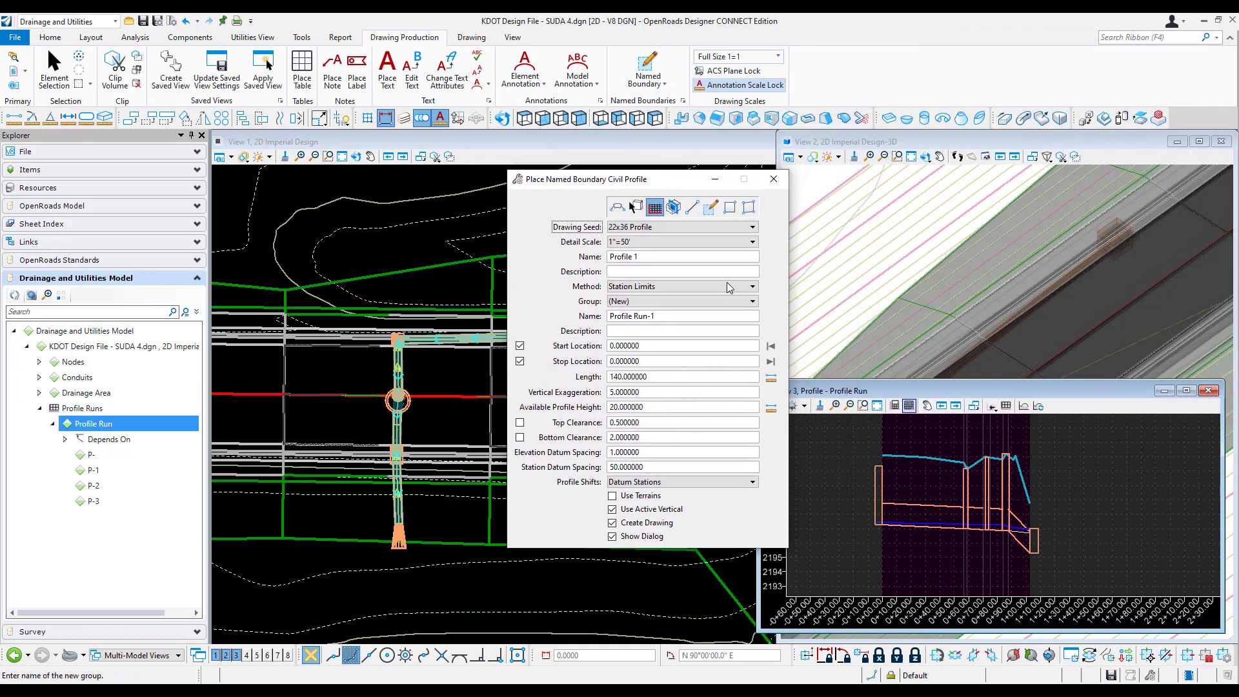
{"action": "left_click", "coordinate": [678, 229]}
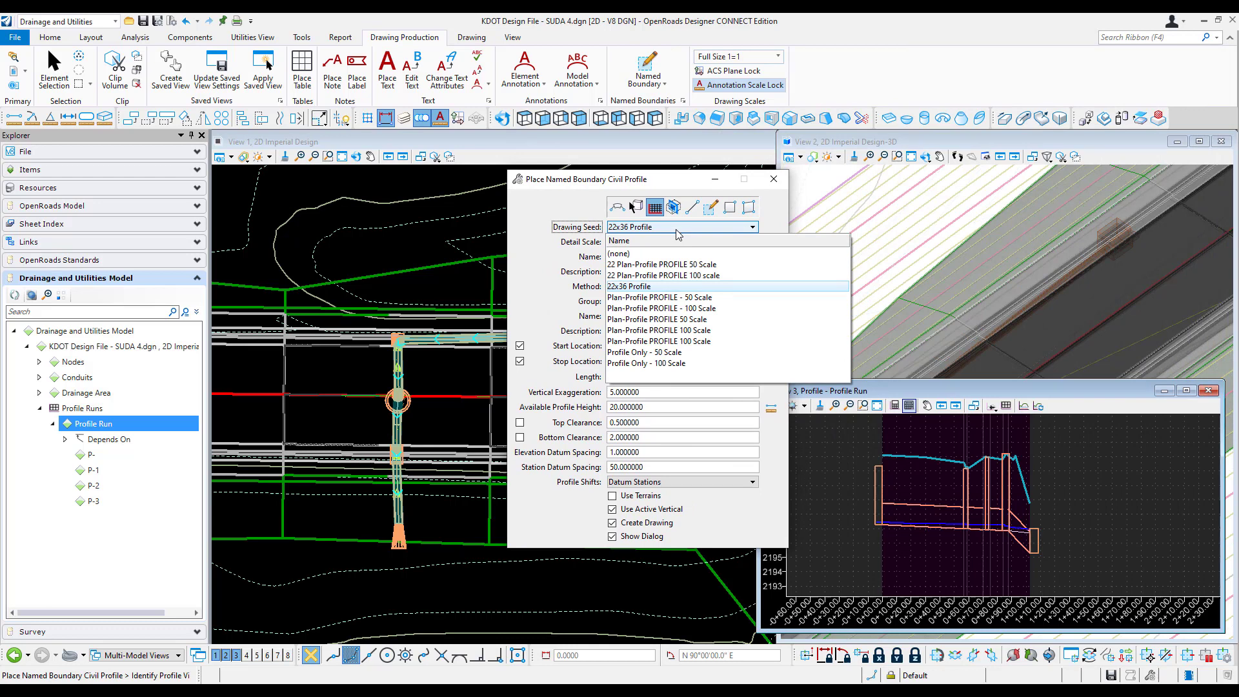
{"action": "left_click", "coordinate": [643, 287]}
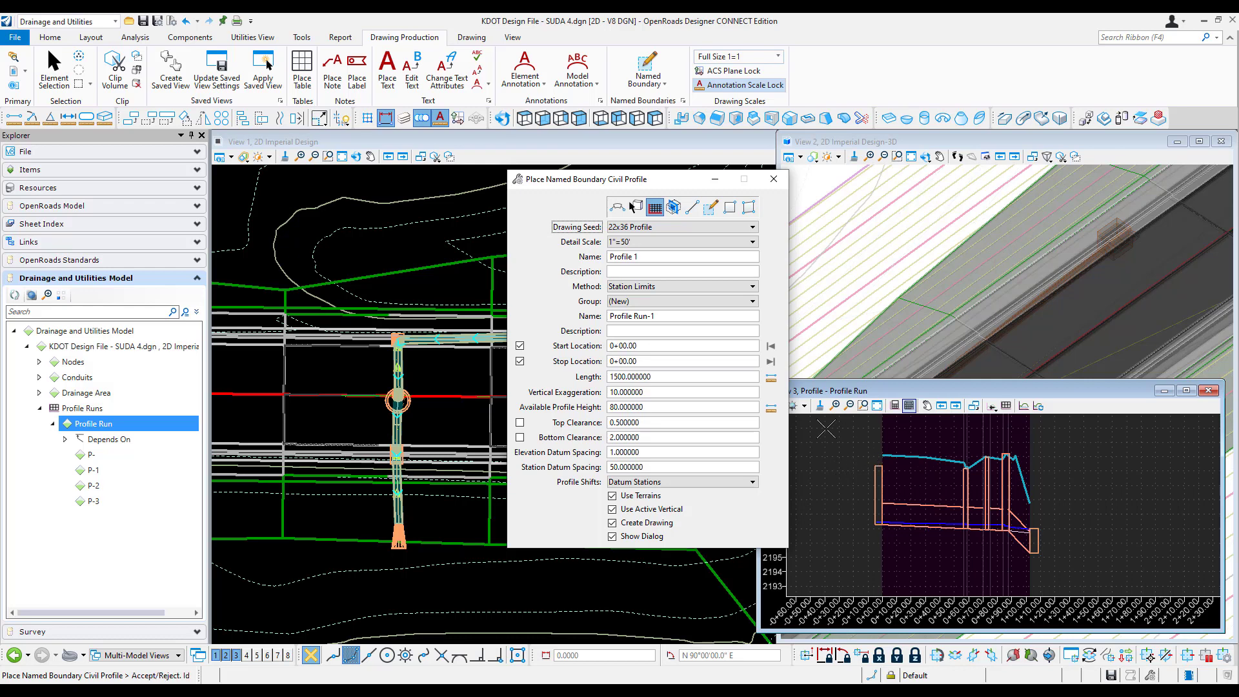
Set start -0+10.00, stop 1+20.00, length 140, vertical exaggeration 5 and profile height 20.
{"action": "left_click", "coordinate": [757, 346]}
{"action": "left_click", "coordinate": [771, 346]}
{"action": "left_click", "coordinate": [770, 362]}
{"action": "double_click", "coordinate": [630, 346]}
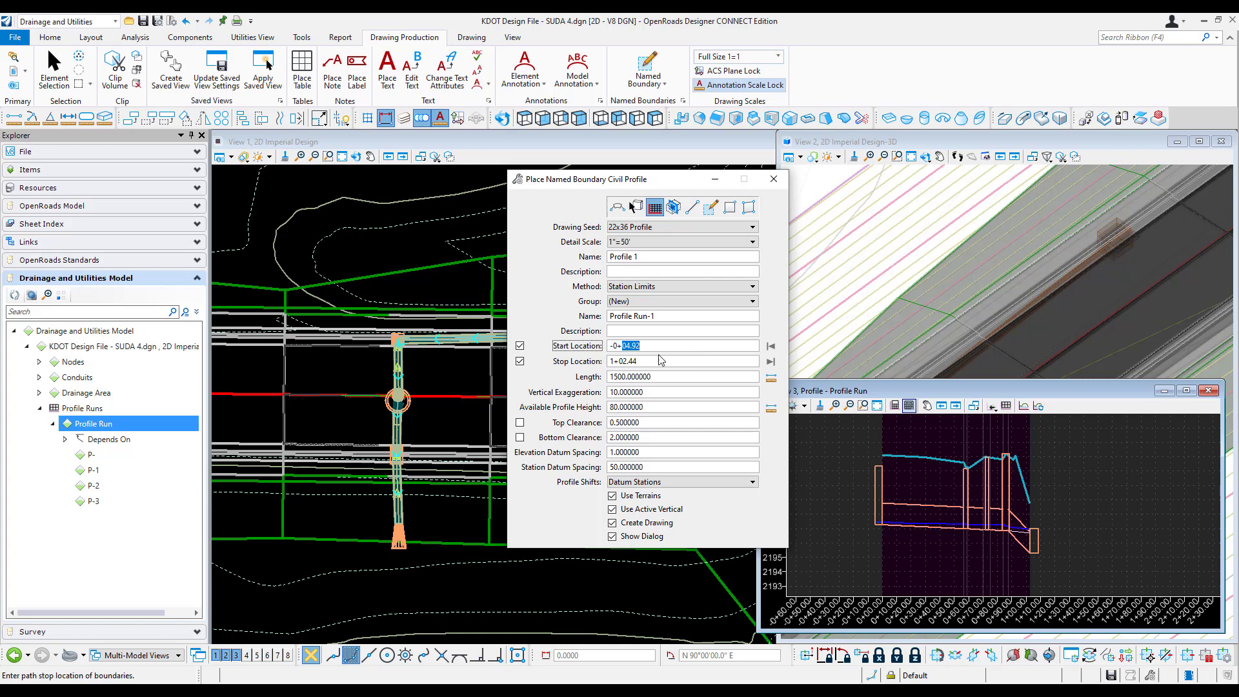
{"action": "left_click_drag", "start_coordinate": [649, 347], "coordinate": [564, 357]}
{"action": "type", "text": "-0+"}
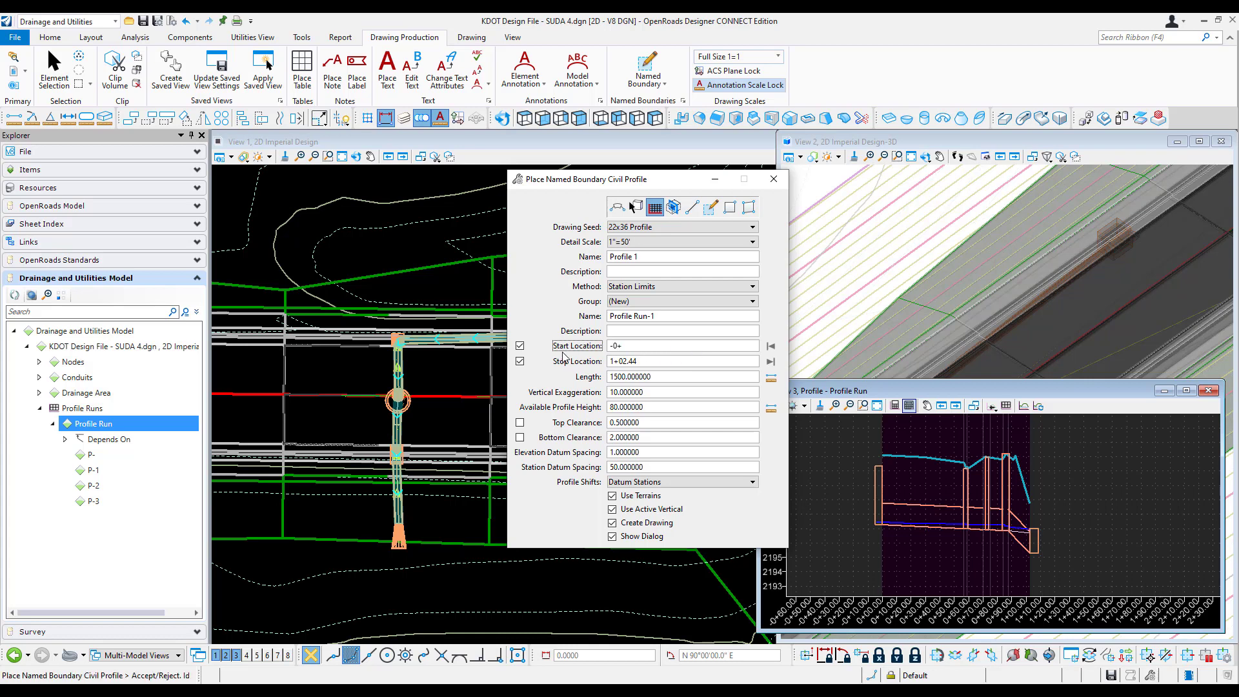
{"action": "type", "text": "10"}
{"action": "key", "text": "Tab"}
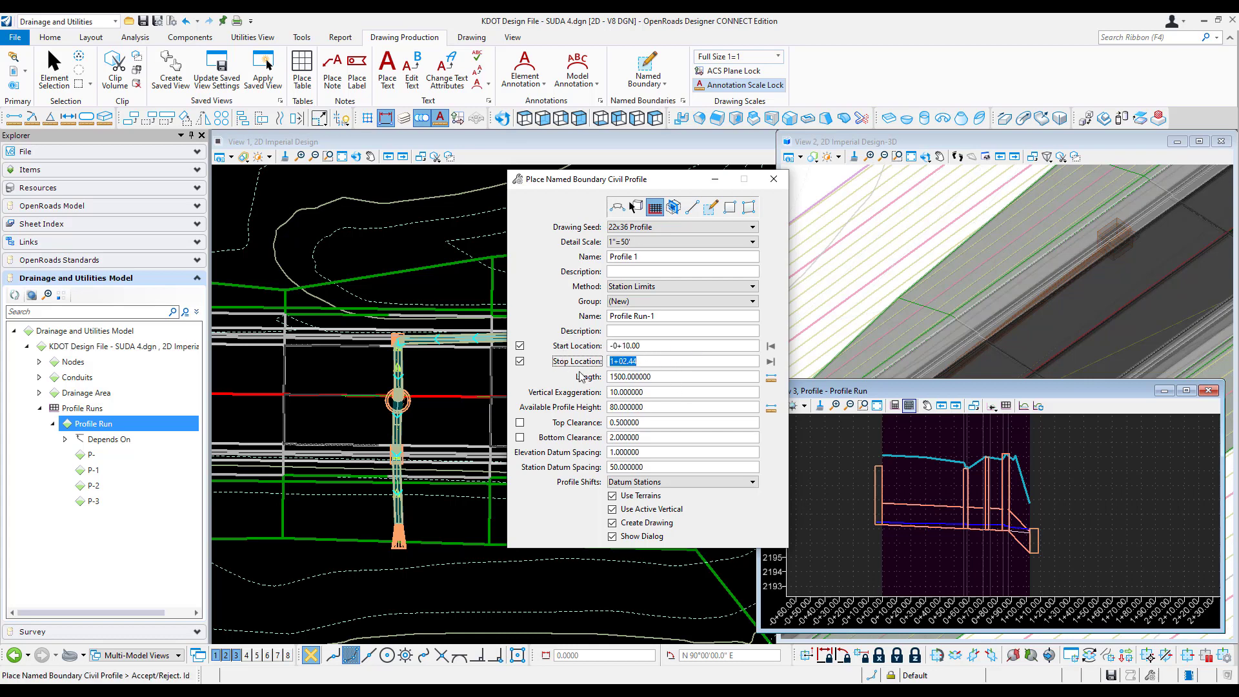
{"action": "type", "text": "1+2"}
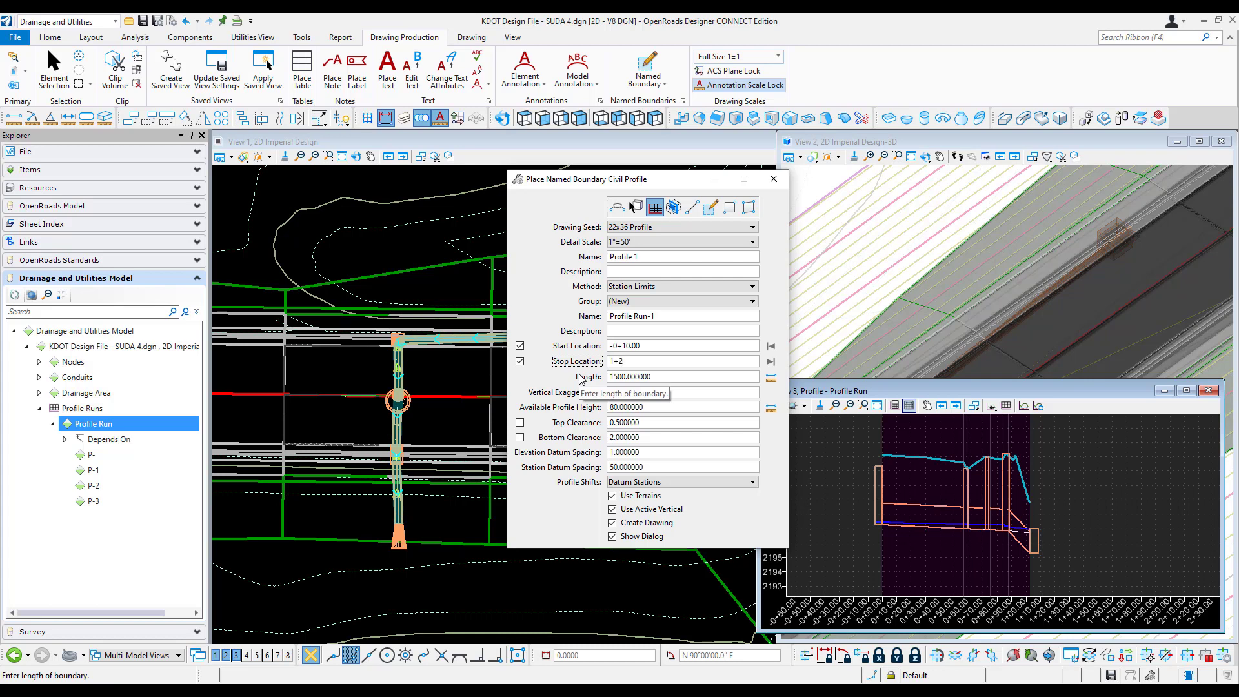
{"action": "key", "text": "Tab"}
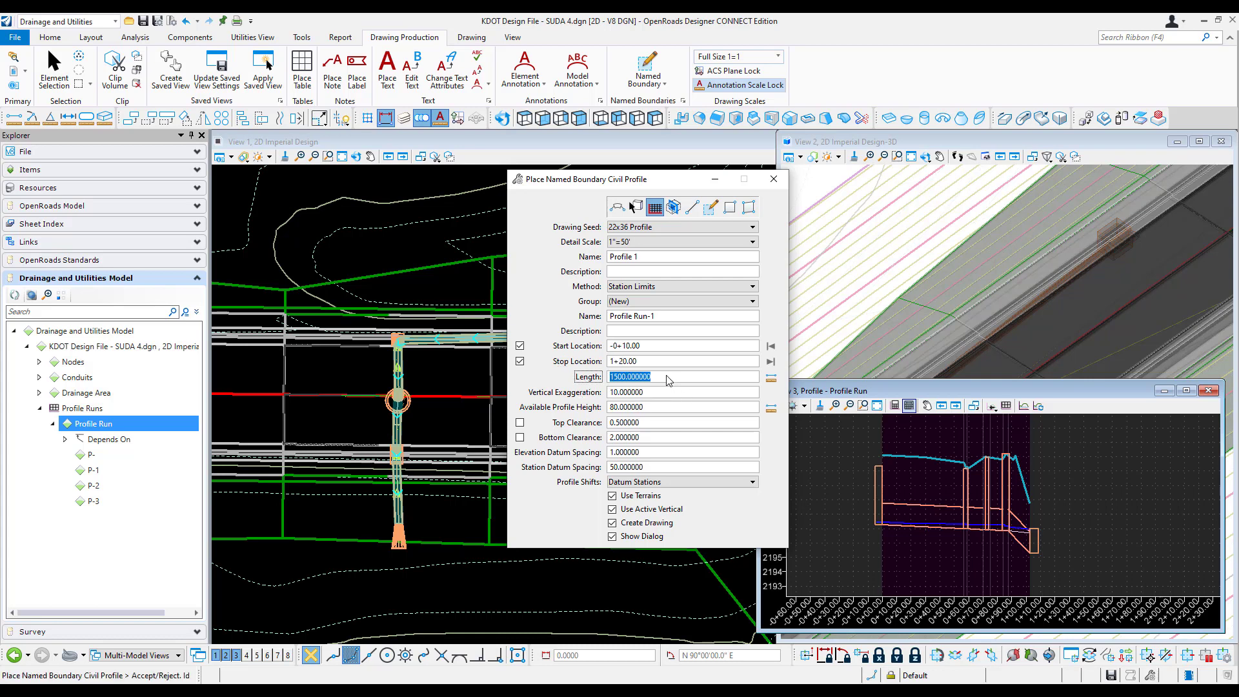
{"action": "type", "text": "140"}
{"action": "key", "text": "Tab"}
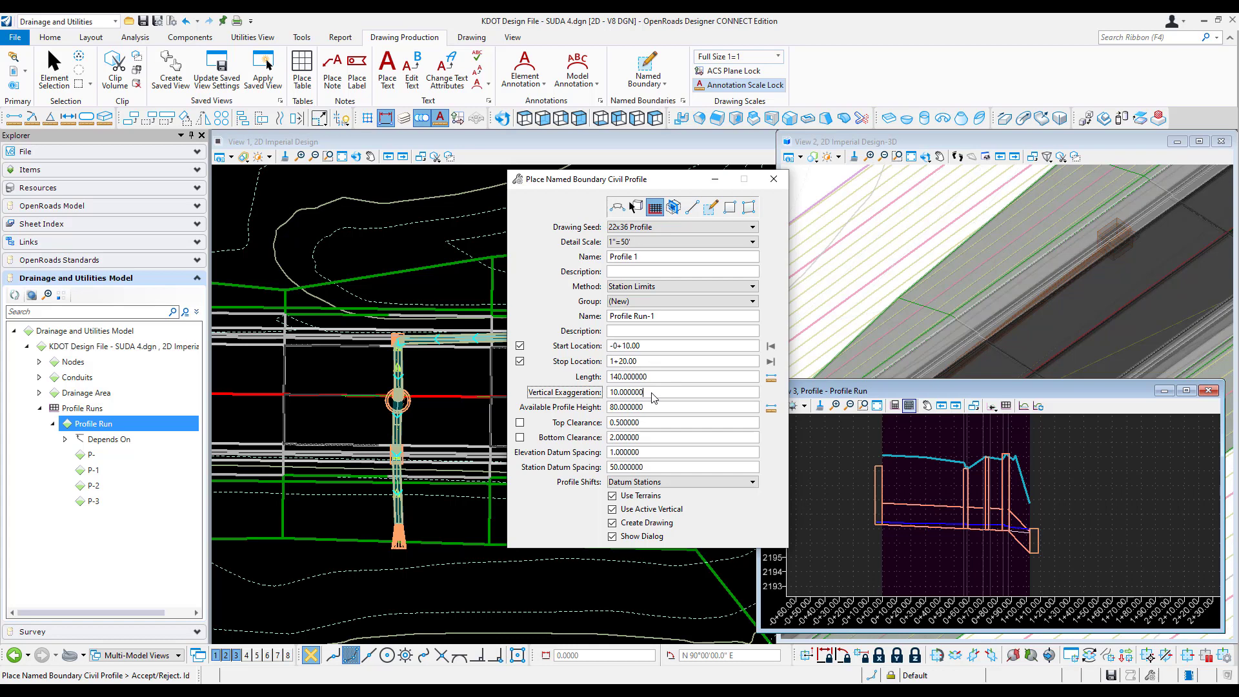
{"action": "type", "text": "5"}
{"action": "key", "text": "Tab"}
{"action": "type", "text": "20"}
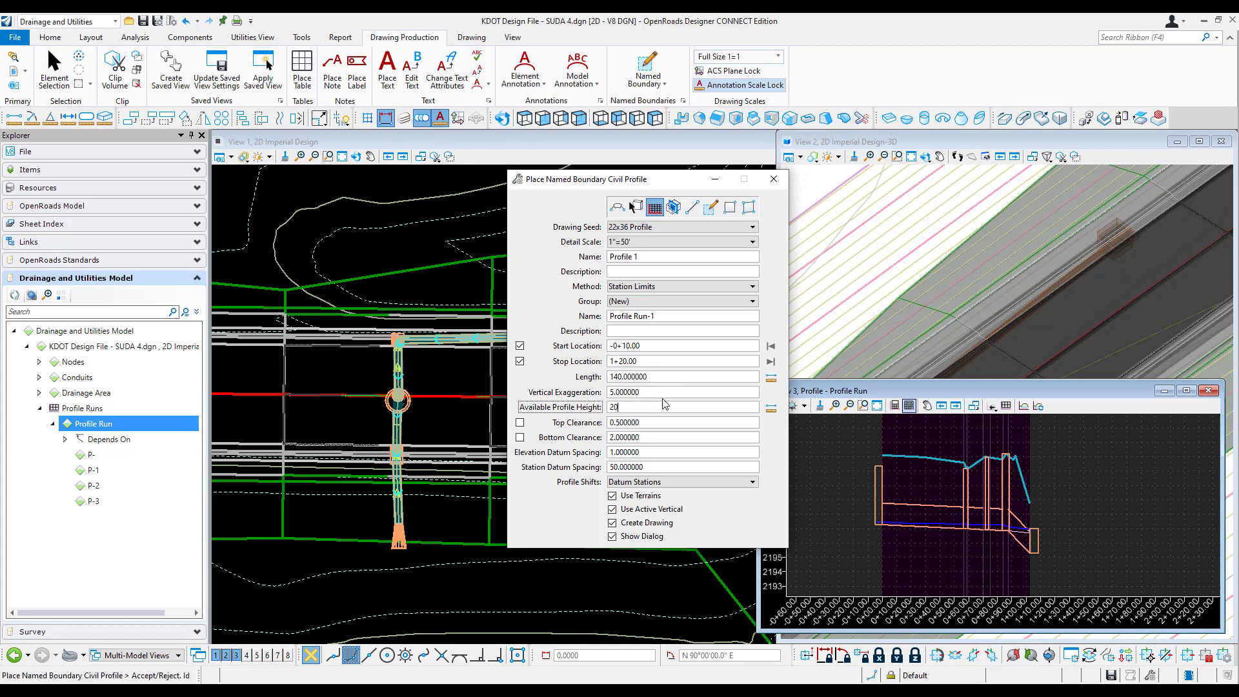
{"action": "left_click", "coordinate": [665, 395]}
Turn off Use Terrains and Create Drawing, change height to 15, and place the boundary.
{"action": "left_click", "coordinate": [613, 496]}
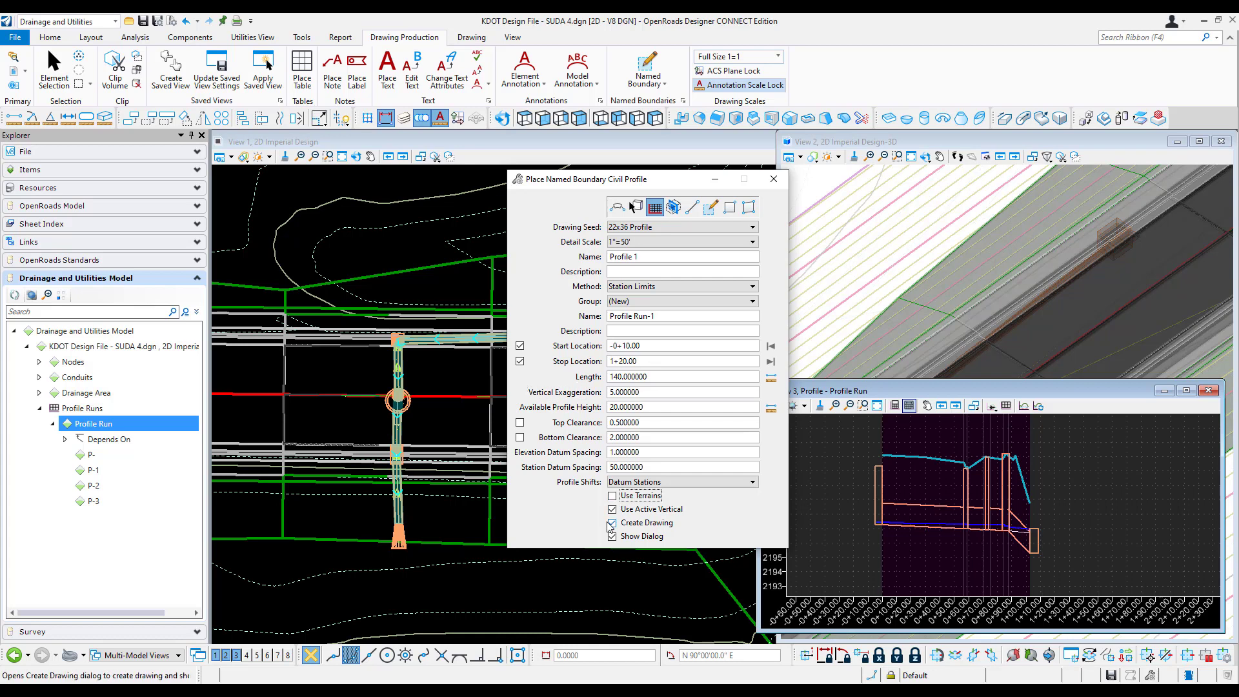
{"action": "left_click", "coordinate": [612, 523]}
{"action": "left_click", "coordinate": [668, 439]}
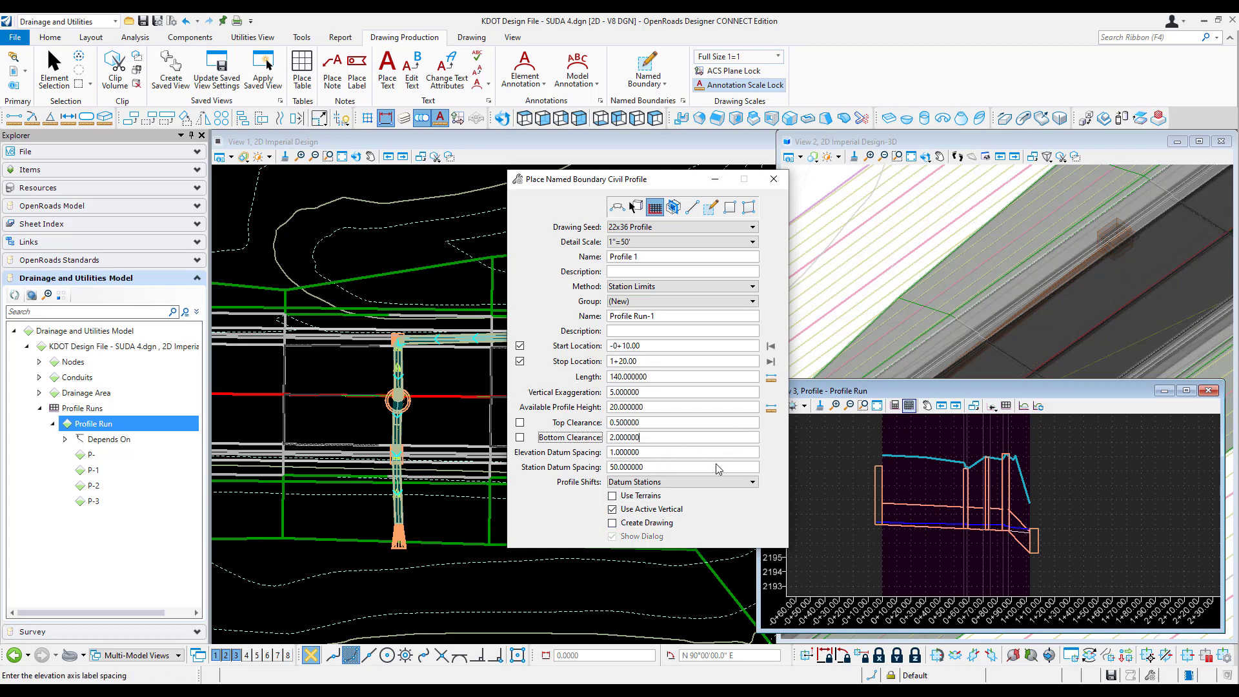
{"action": "left_click", "coordinate": [860, 479]}
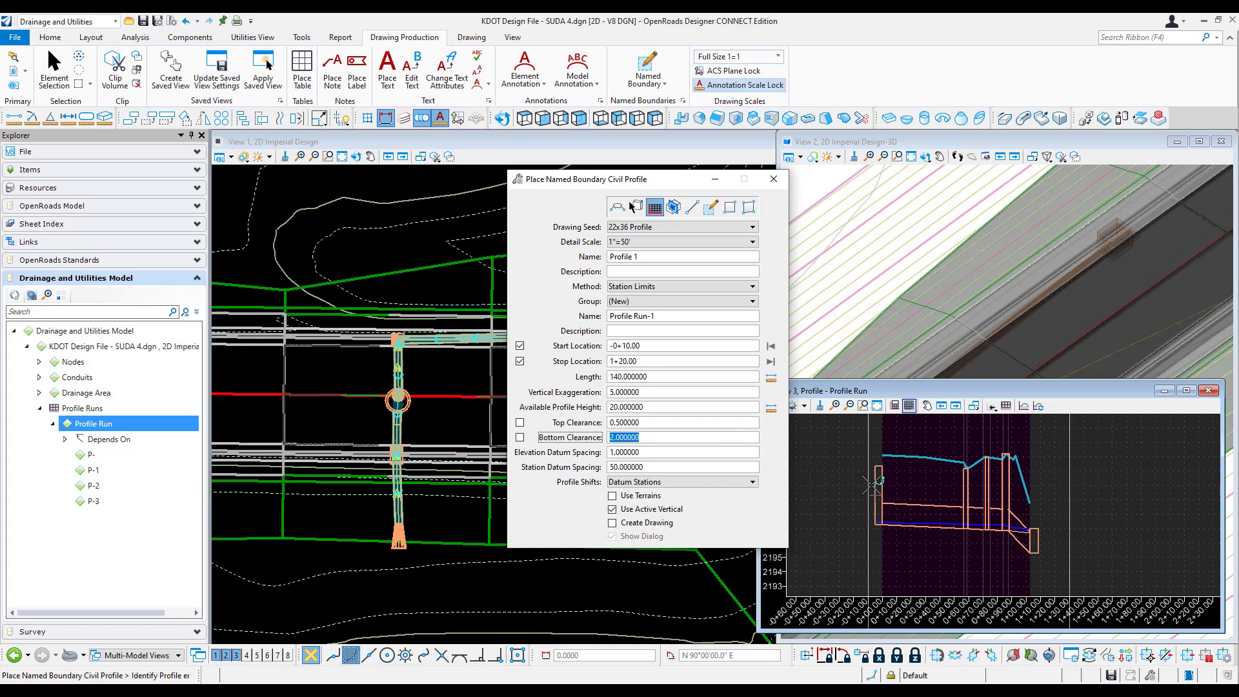
{"action": "left_click", "coordinate": [651, 408]}
{"action": "type", "text": "15"}
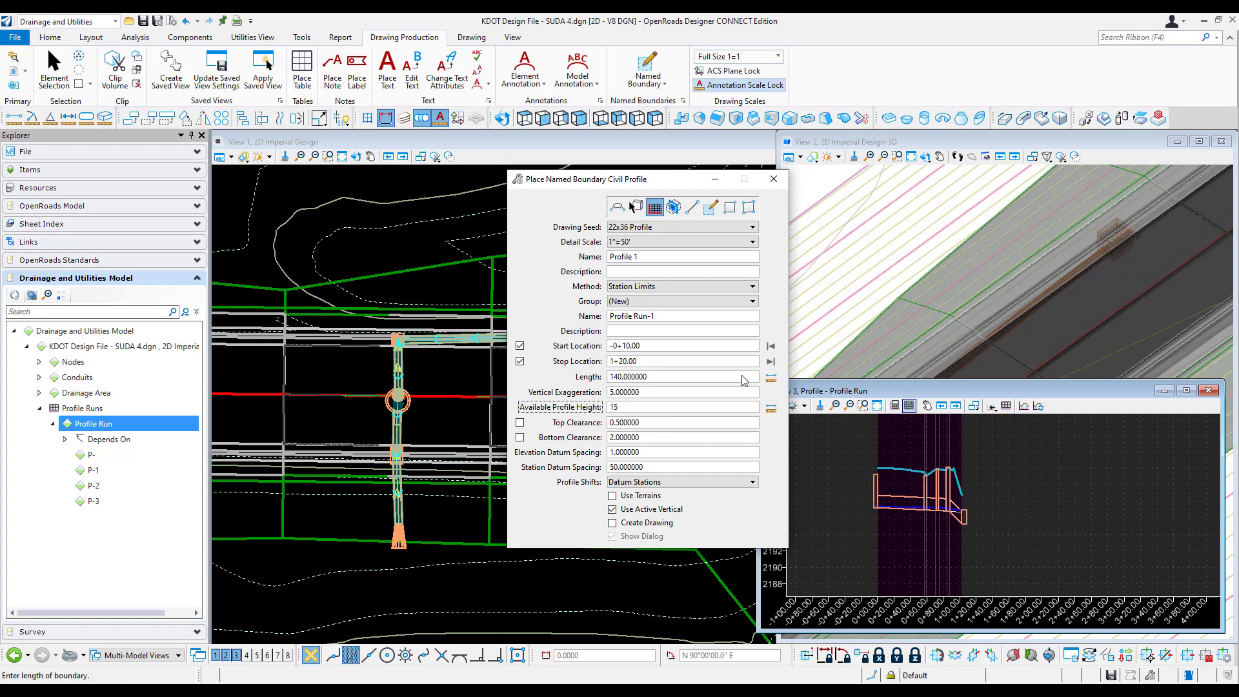
{"action": "left_click", "coordinate": [670, 393]}
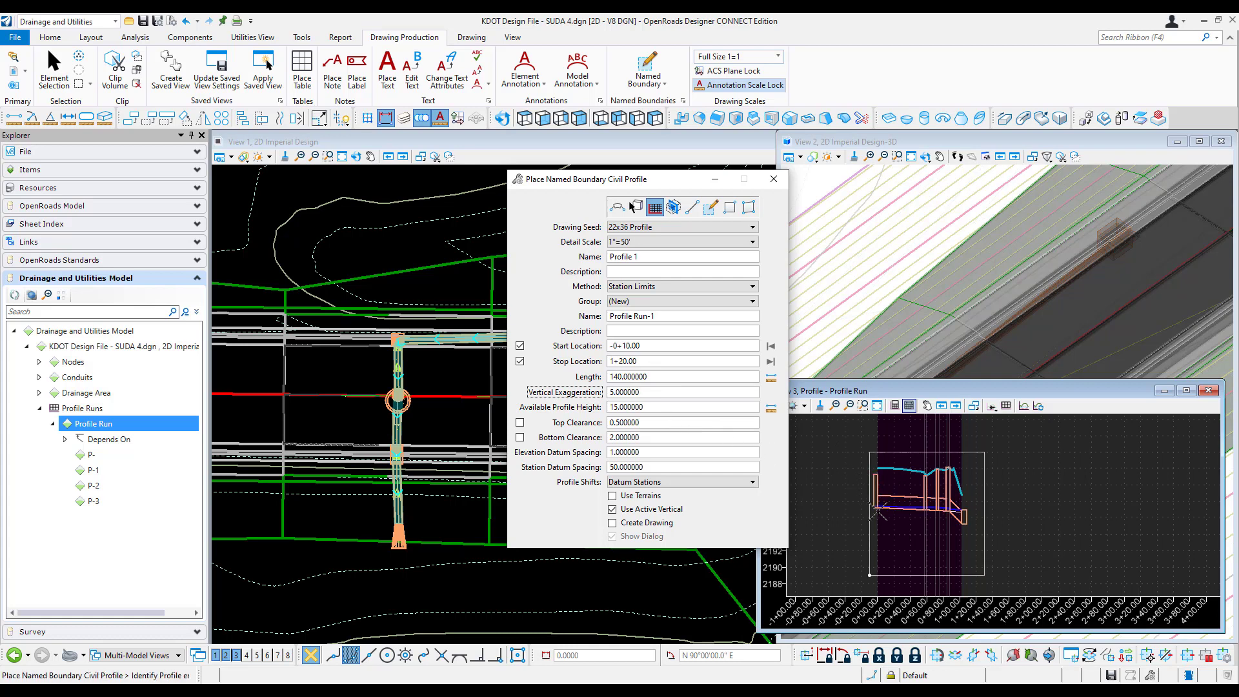
{"action": "left_click", "coordinate": [830, 489]}
{"action": "left_click", "coordinate": [842, 498]}
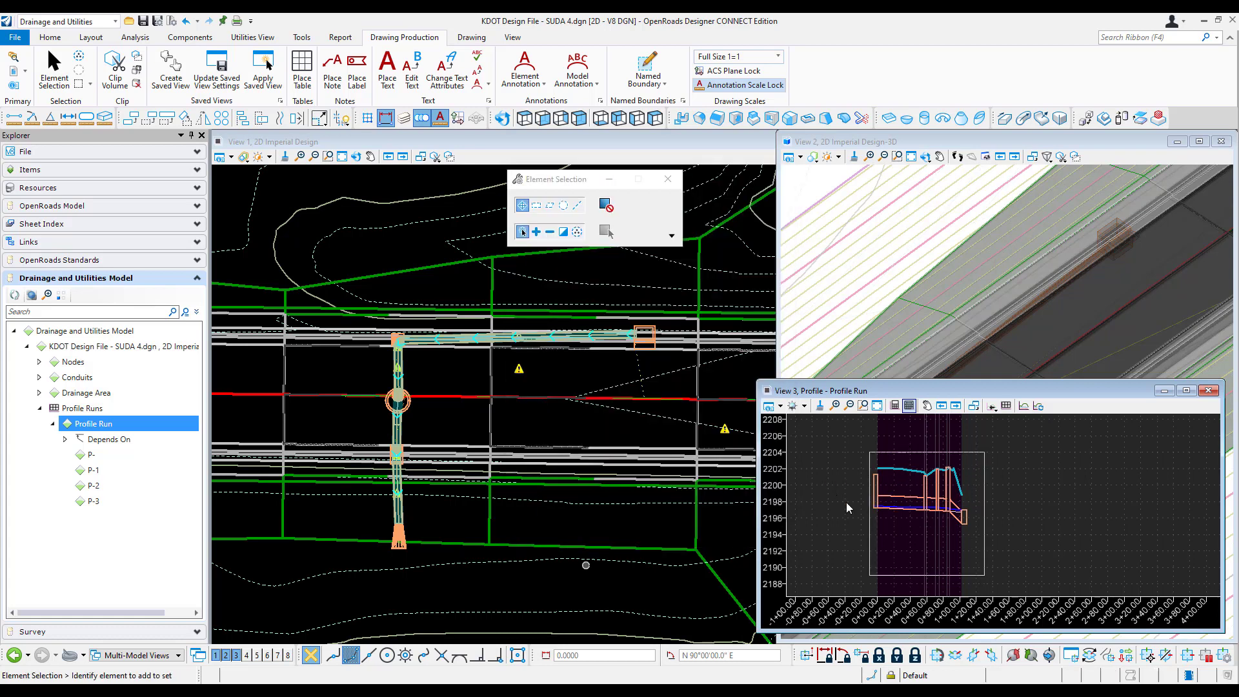
Add a Quick Profile From Surface of the existing terrain picked in View 1.
{"action": "left_click", "coordinate": [994, 410]}
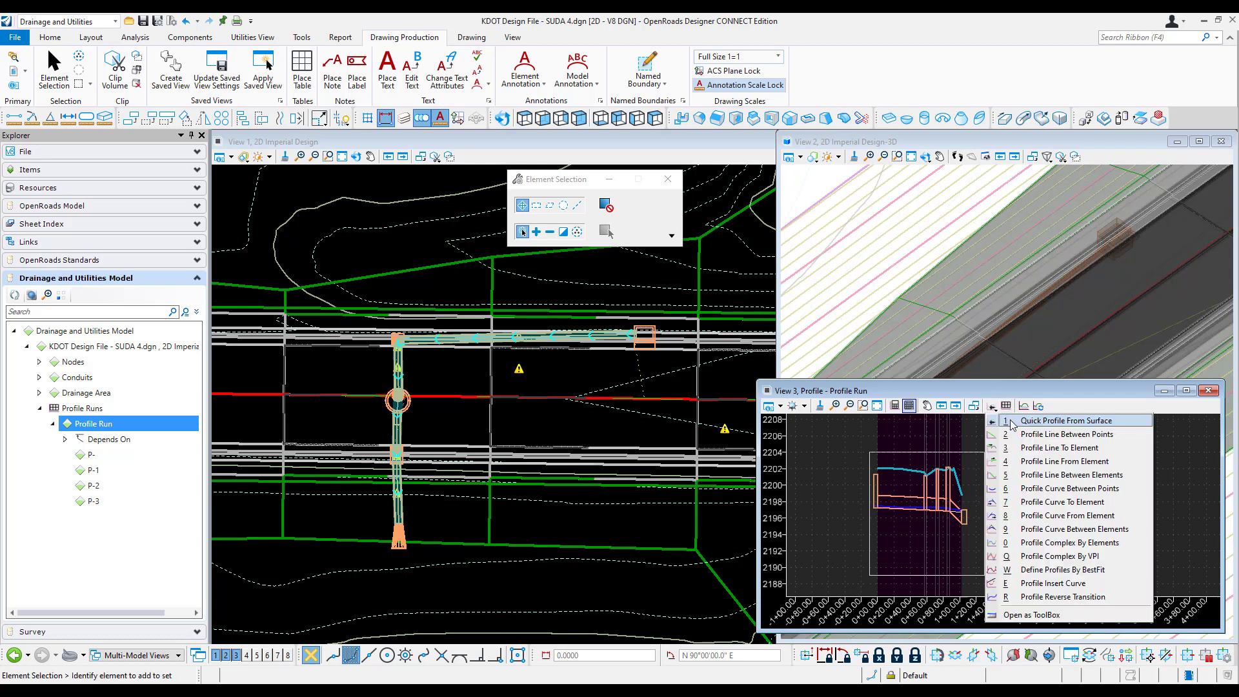
{"action": "left_click", "coordinate": [1012, 422]}
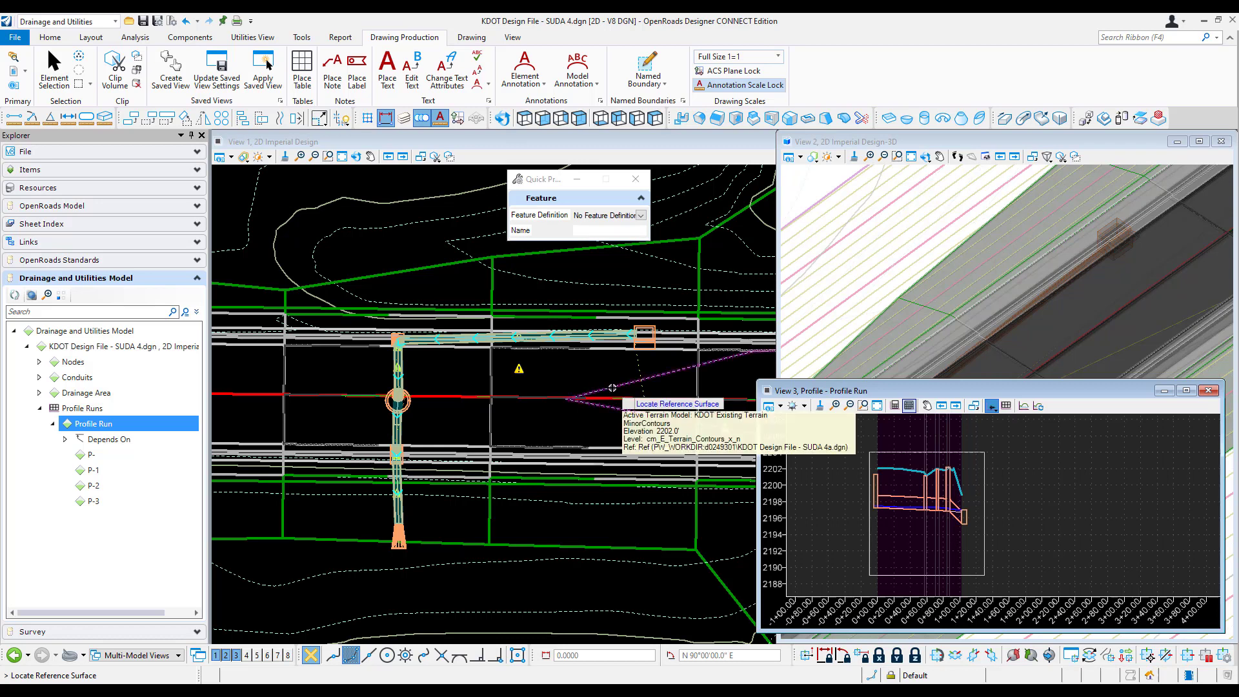
{"action": "left_click", "coordinate": [612, 388]}
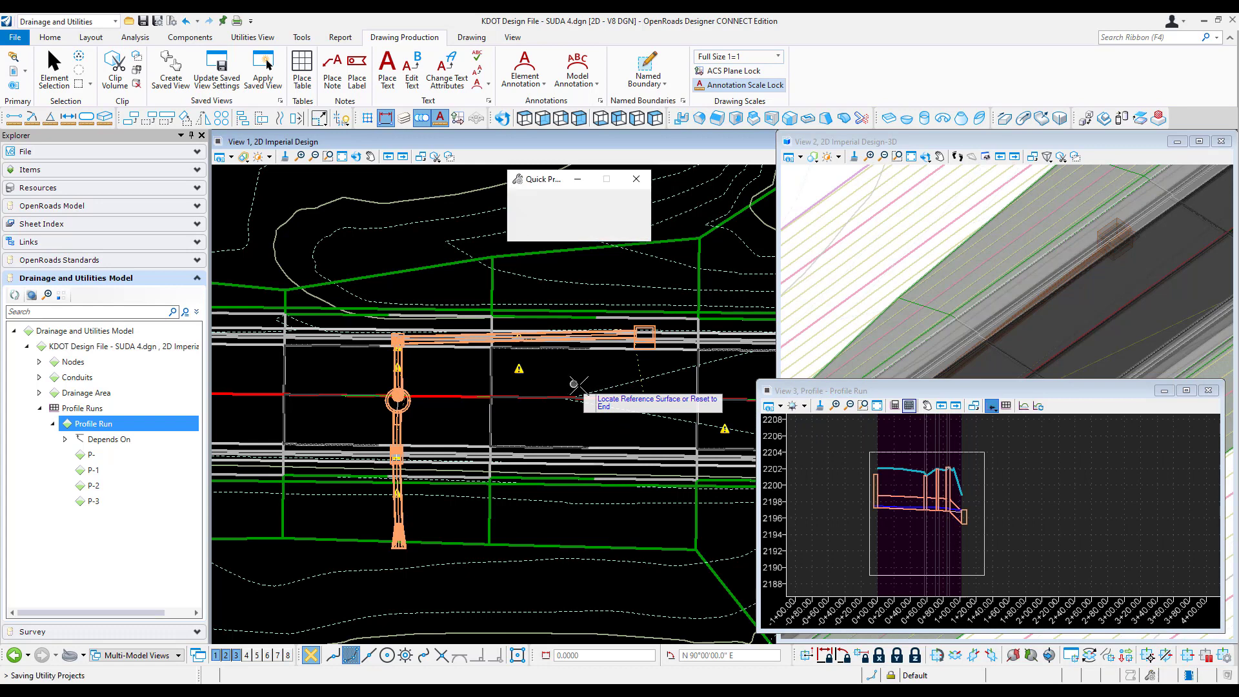
{"action": "right_click", "coordinate": [914, 485]}
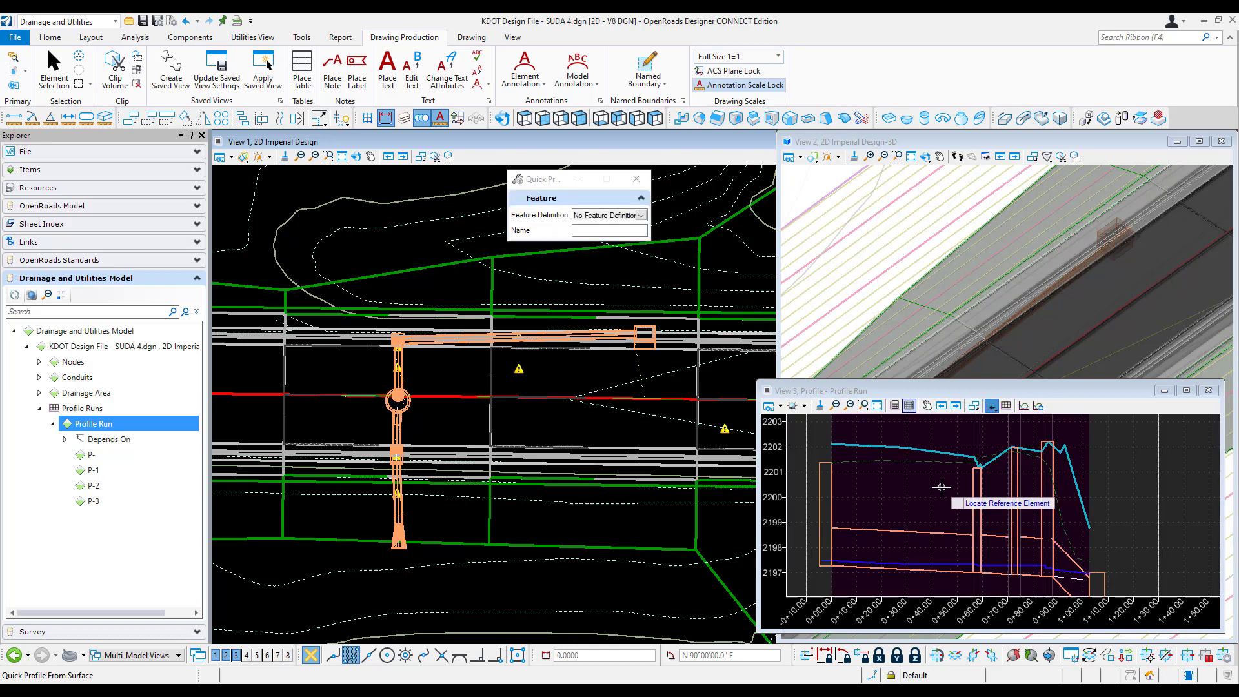
{"action": "right_click", "coordinate": [942, 487]}
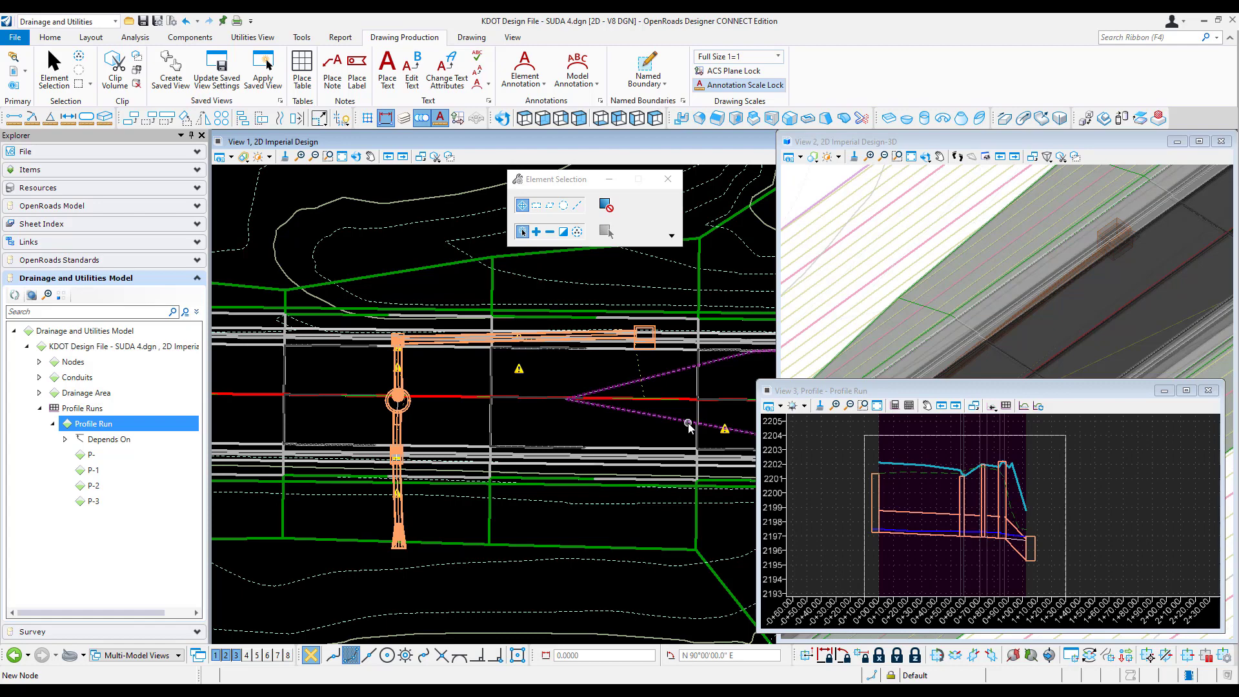
{"action": "left_click", "coordinate": [111, 426]}
{"action": "right_click", "coordinate": [111, 428]}
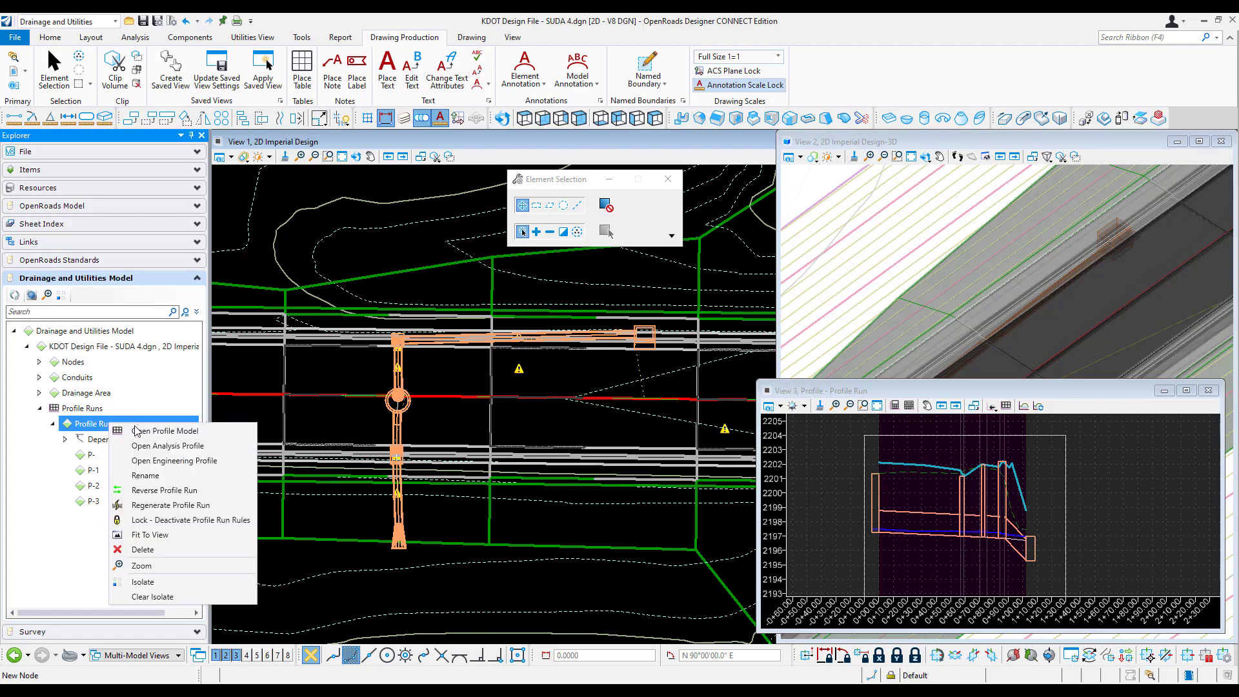
{"action": "left_click", "coordinate": [185, 452]}
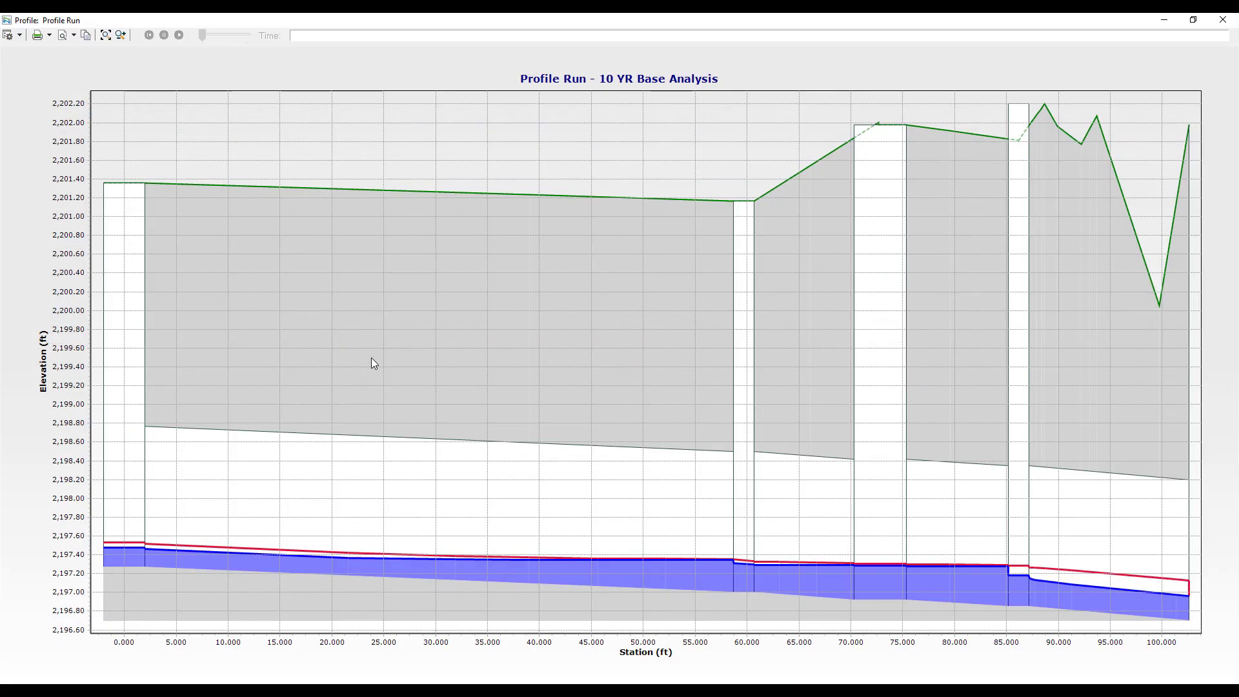
{"action": "left_click", "coordinate": [19, 35]}
{"action": "left_click", "coordinate": [41, 53]}
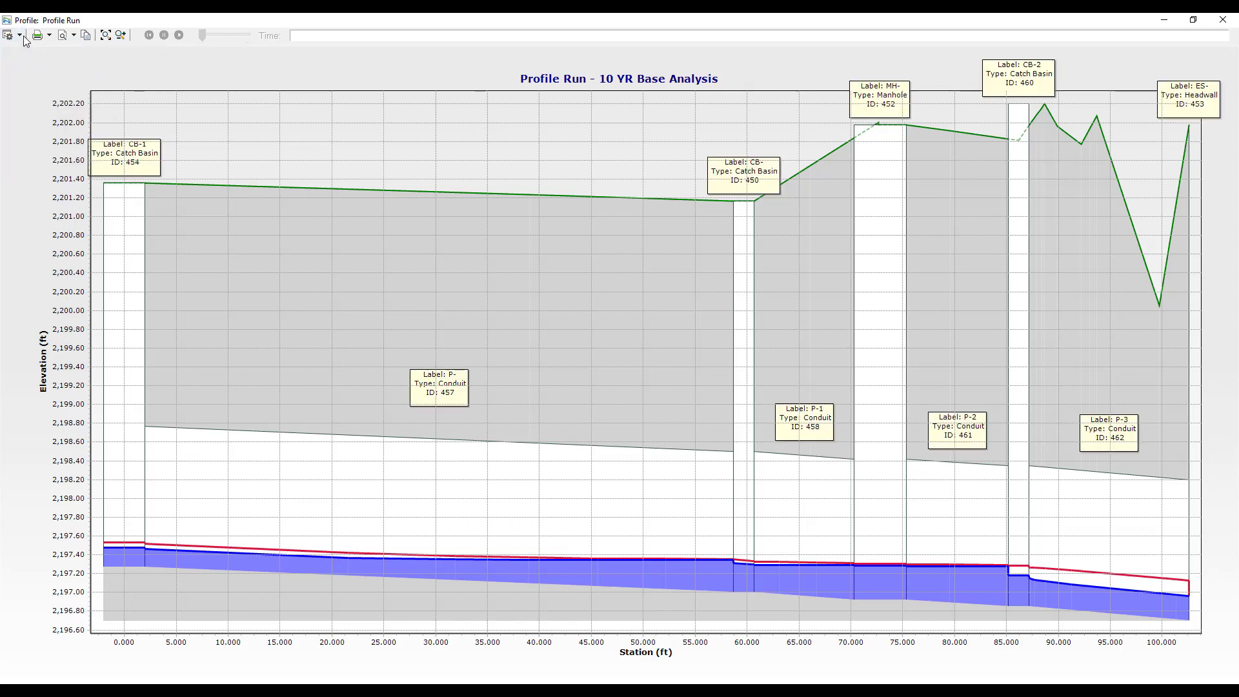
{"action": "left_click", "coordinate": [20, 35]}
{"action": "left_click", "coordinate": [40, 64]}
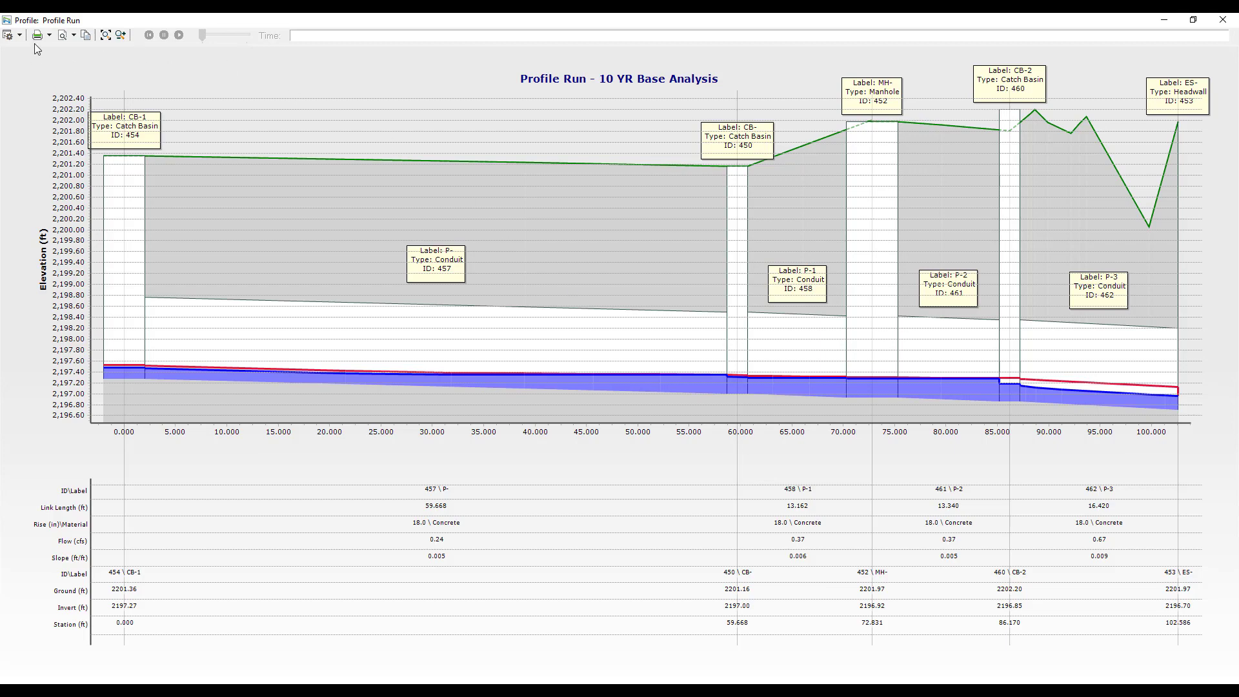
{"action": "left_click", "coordinate": [1223, 20]}
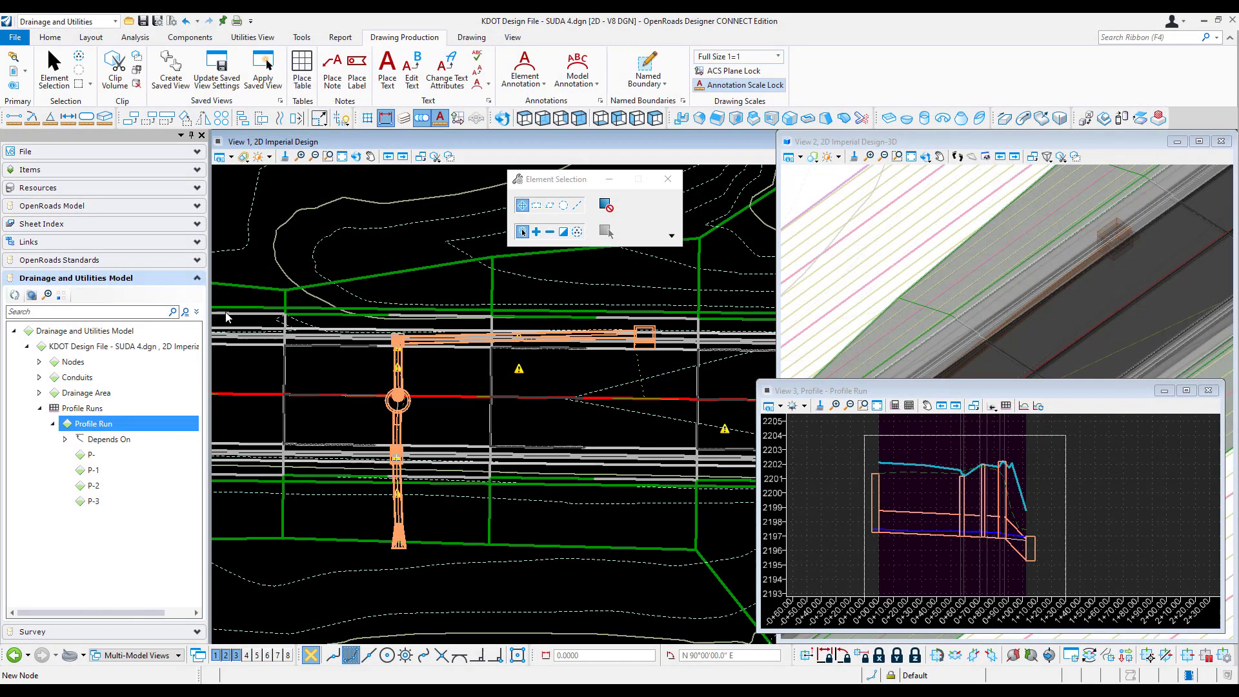
Open the Engineering Profile of Profile Run from its Explorer context menu.
{"action": "right_click", "coordinate": [103, 424]}
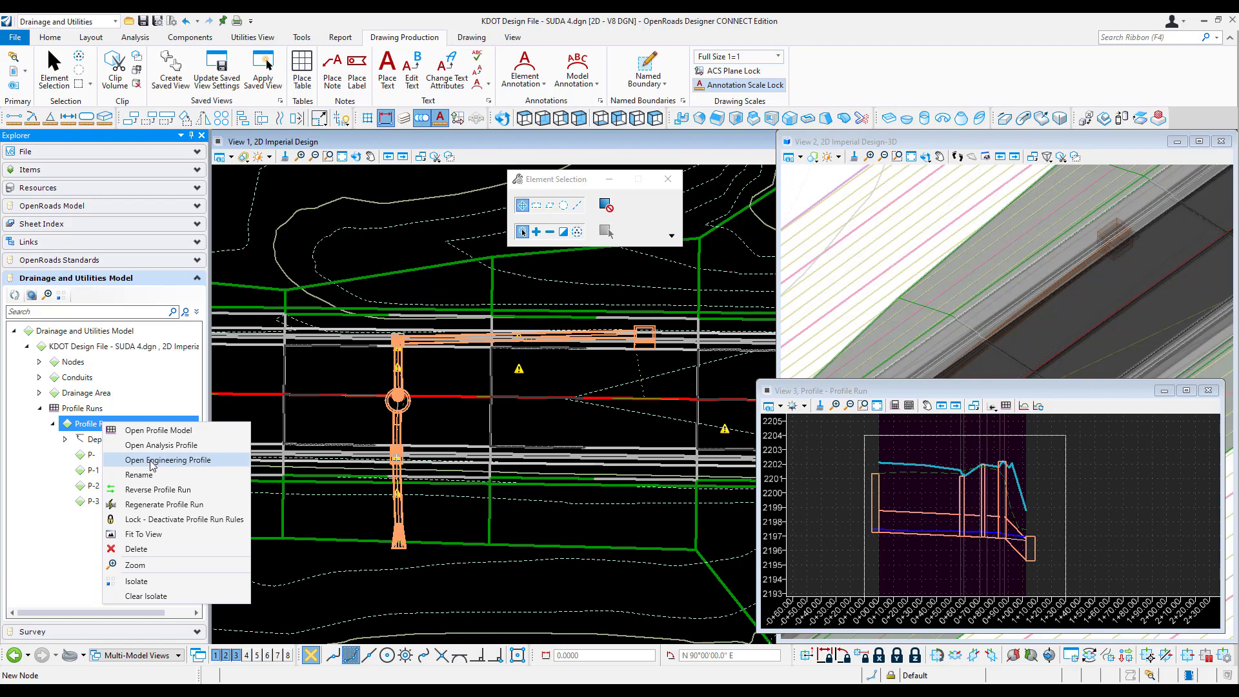
{"action": "left_click", "coordinate": [220, 463]}
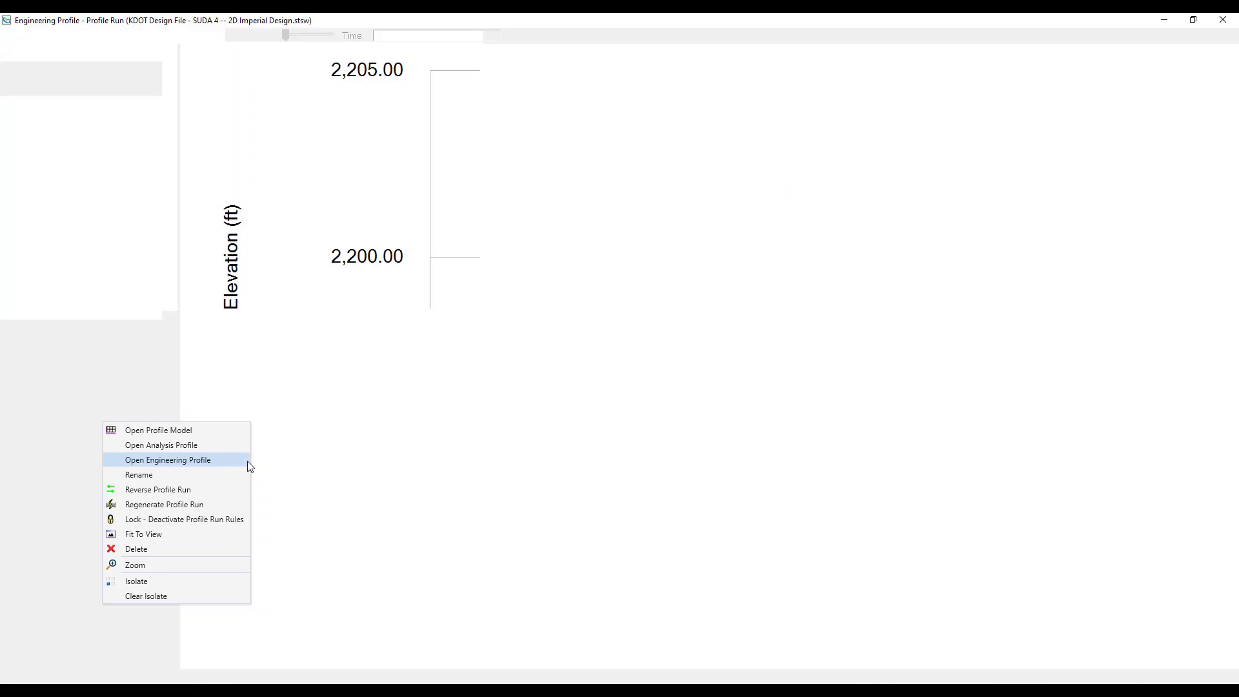